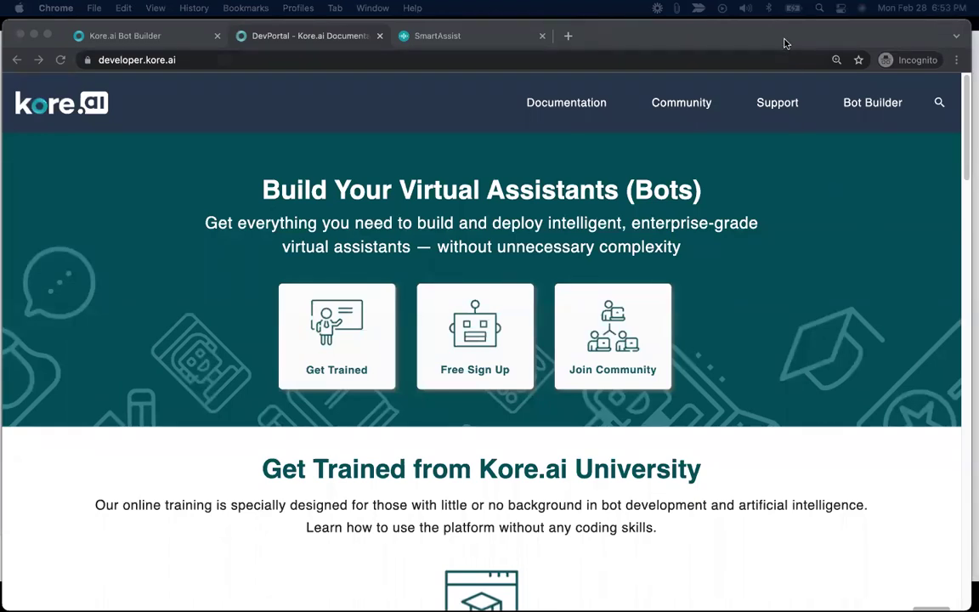
# Bring up the Virtual Assistants list showing RetailBanking, glancing at the New Bot options without creating one.
pyautogui.moveTo(787, 43); pyautogui.dragTo(783, 40)
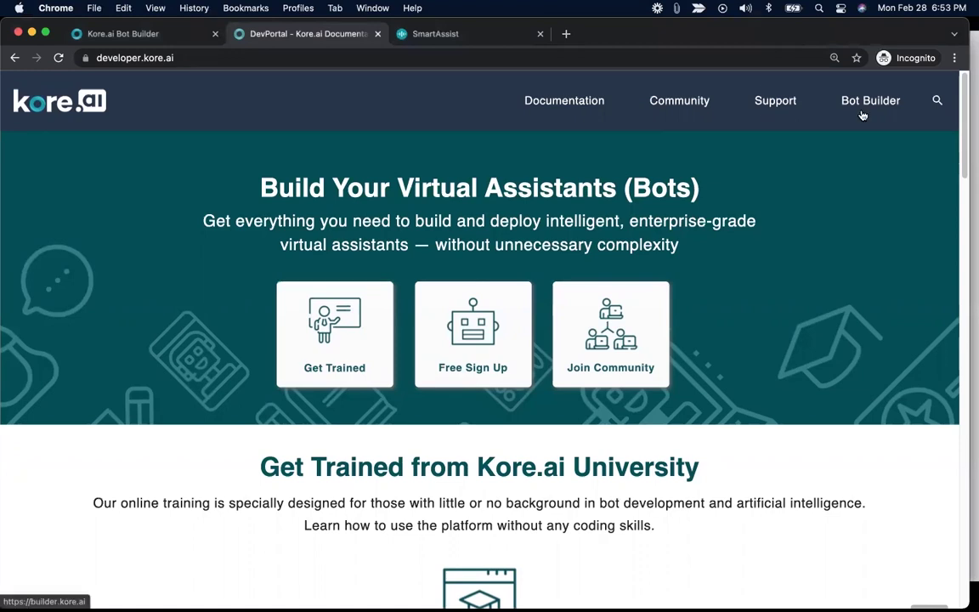
pyautogui.click(146, 34)
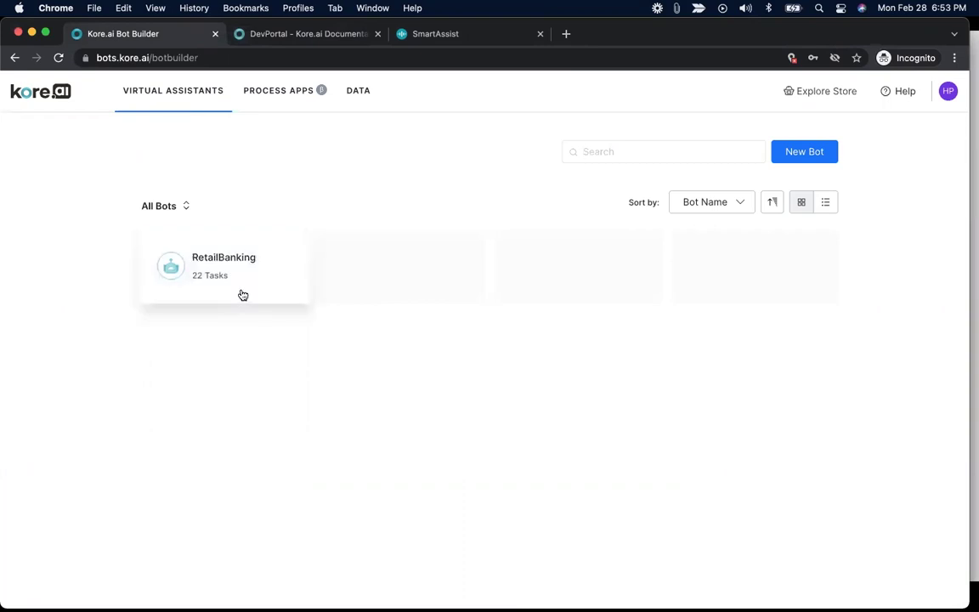
pyautogui.click(817, 158)
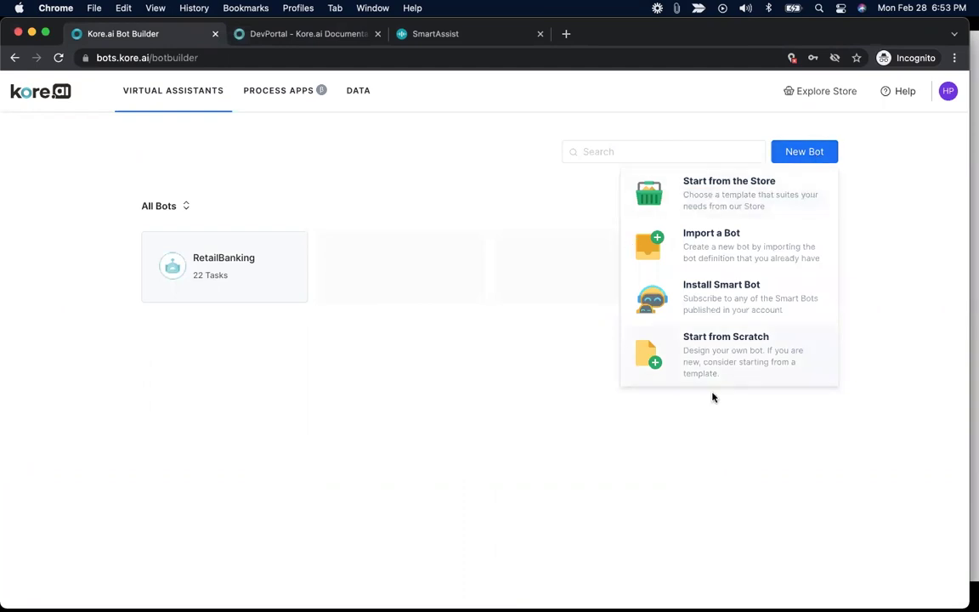
pyautogui.click(441, 408)
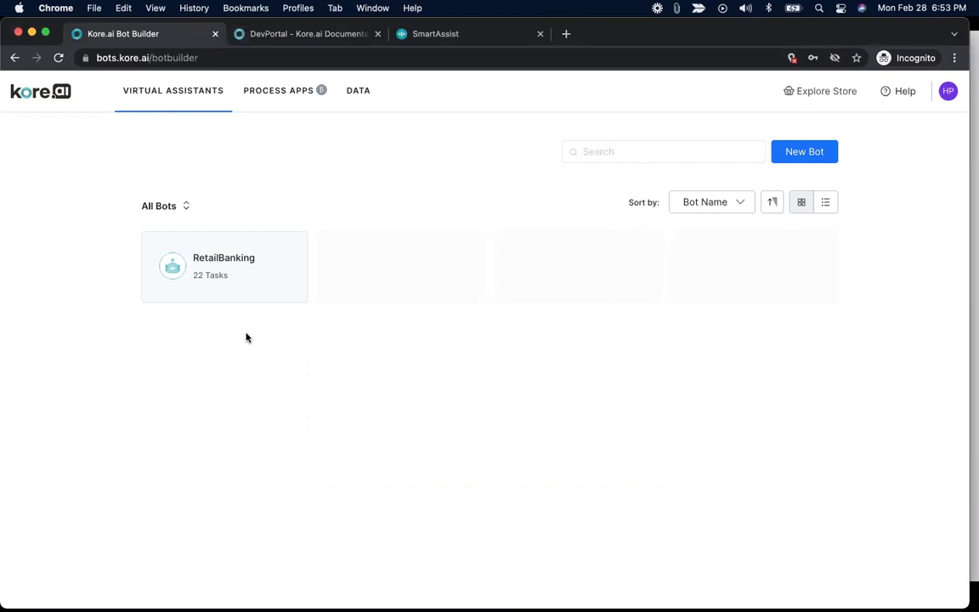
# Open the RetailBanking assistant and scroll through its summary dashboard.
pyautogui.click(240, 275)
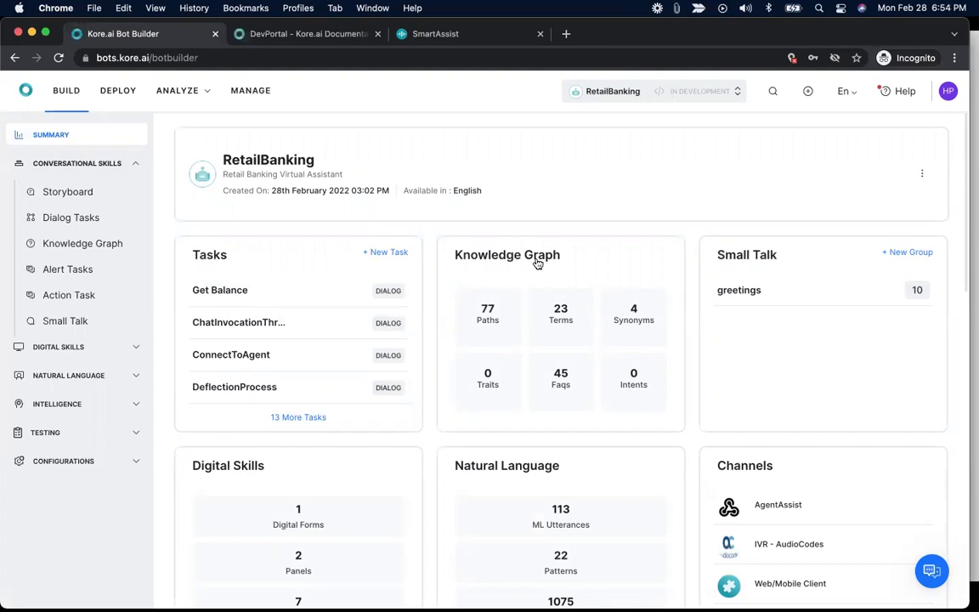
pyautogui.scroll(-5, 538, 264)
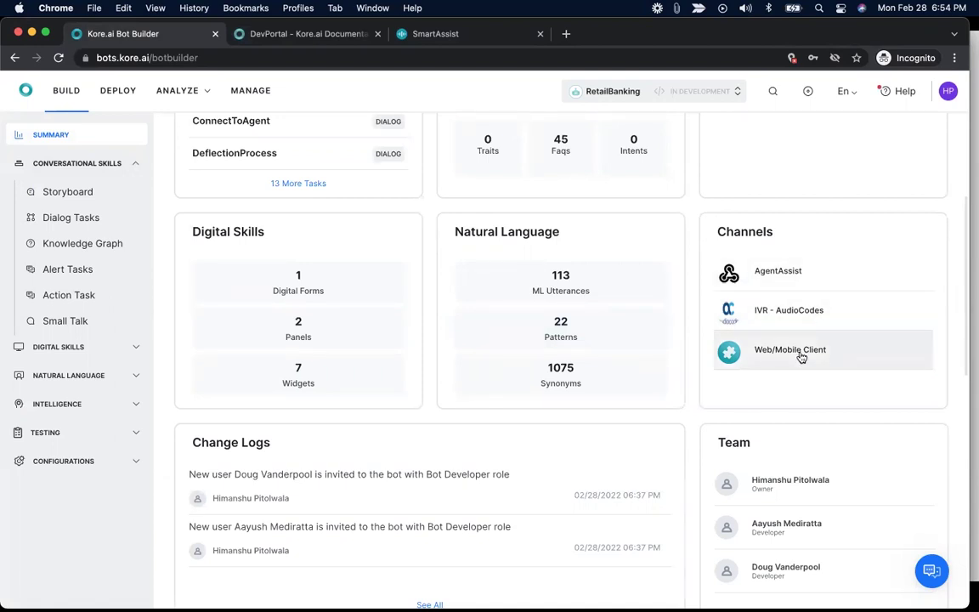
pyautogui.scroll(5, 801, 357)
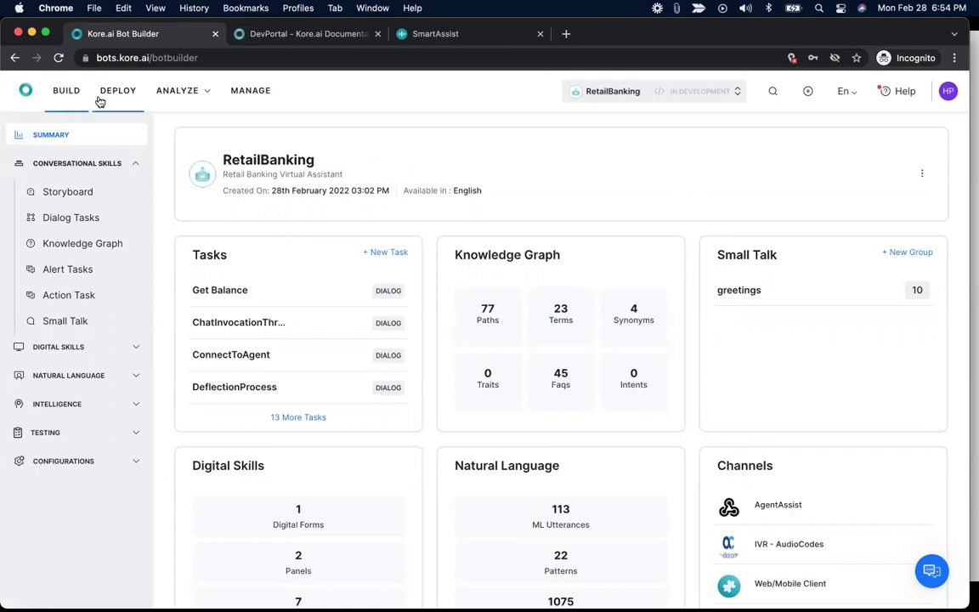
# Look over the ANALYZE reports menu, then go to the Storyboard.
pyautogui.click(209, 95)
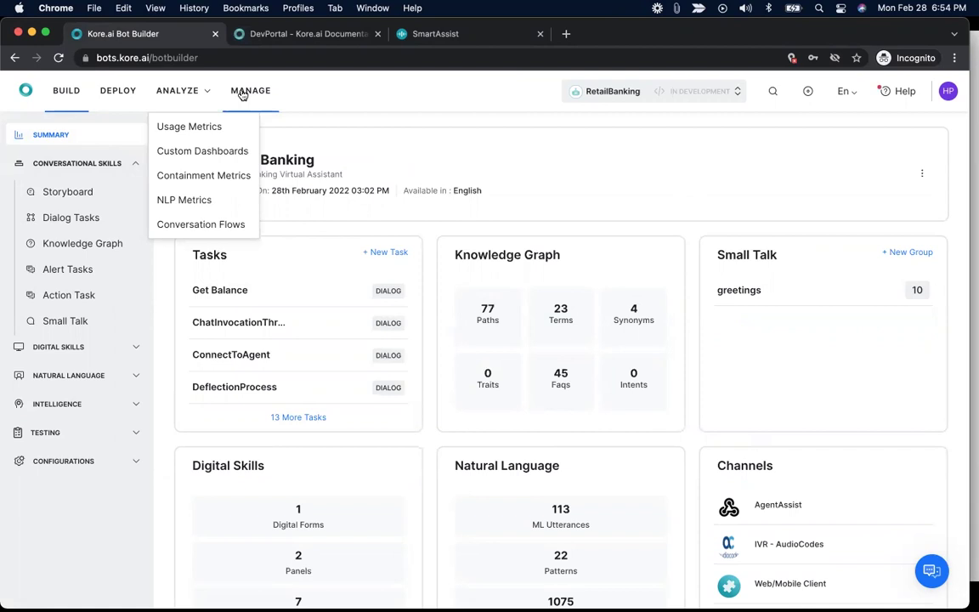
pyautogui.click(321, 92)
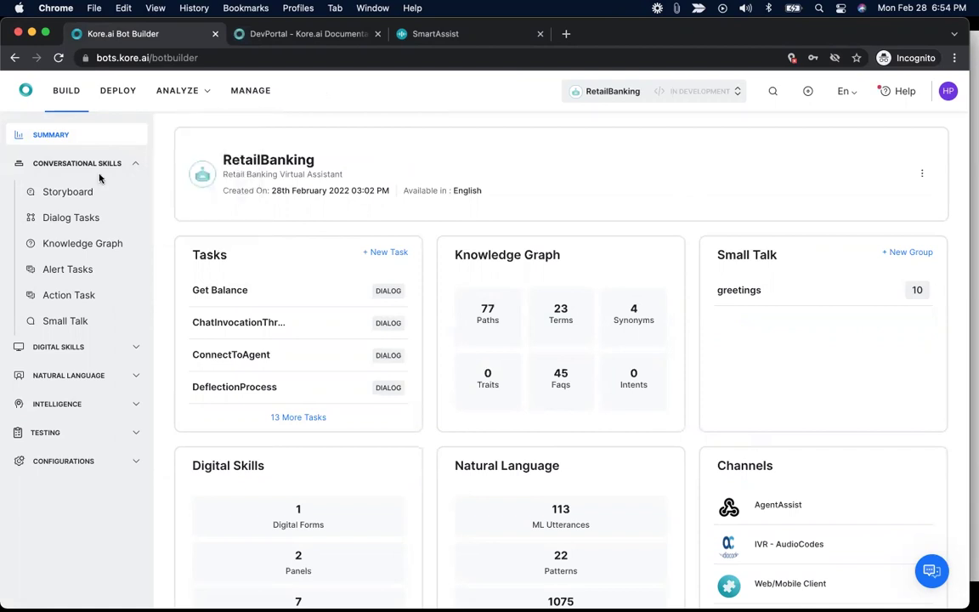
pyautogui.click(74, 194)
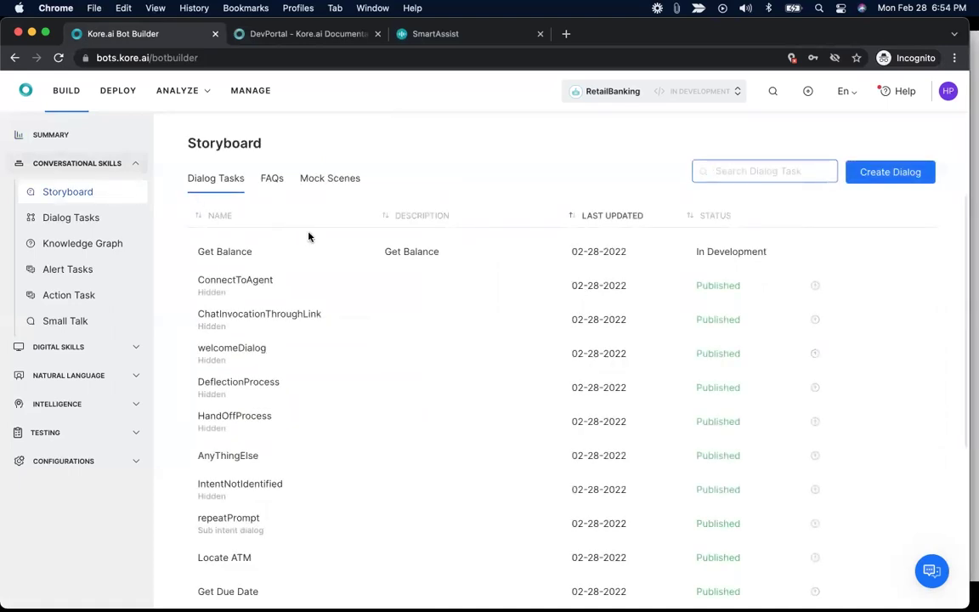
# Open the Make a Payment mock scene and add the user message 'I want to make a payment'.
pyautogui.click(338, 180)
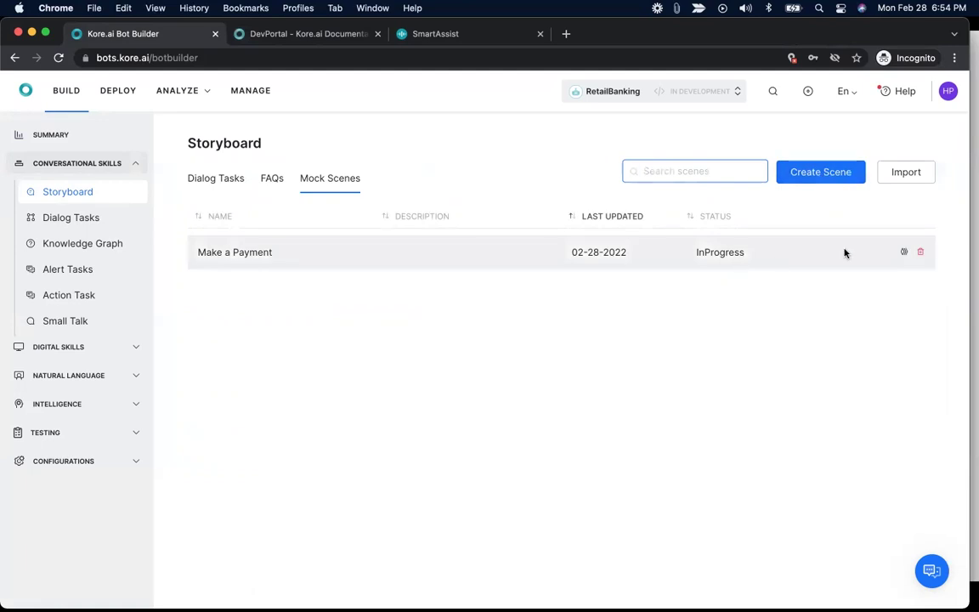
pyautogui.click(251, 259)
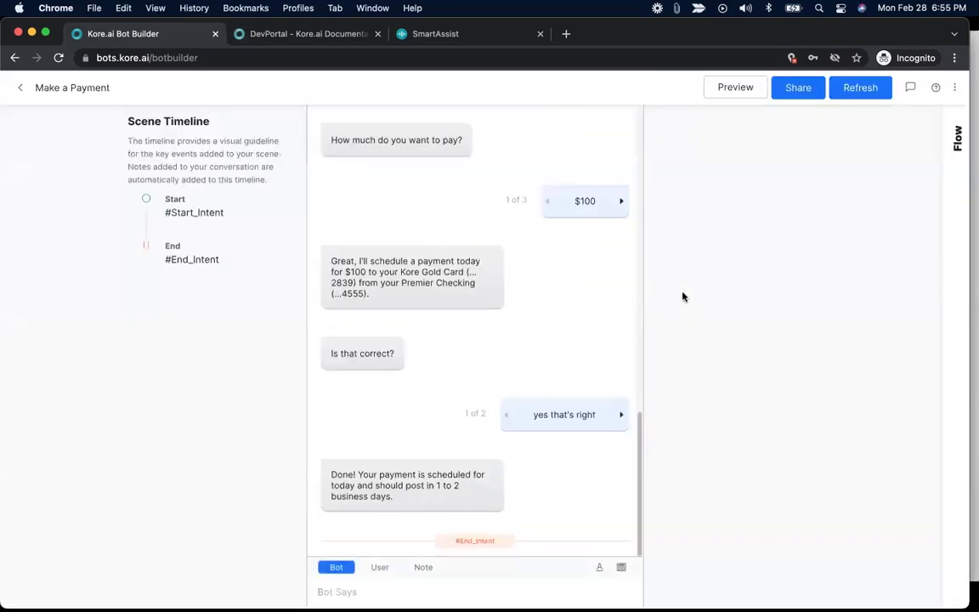
pyautogui.moveTo(583, 302)
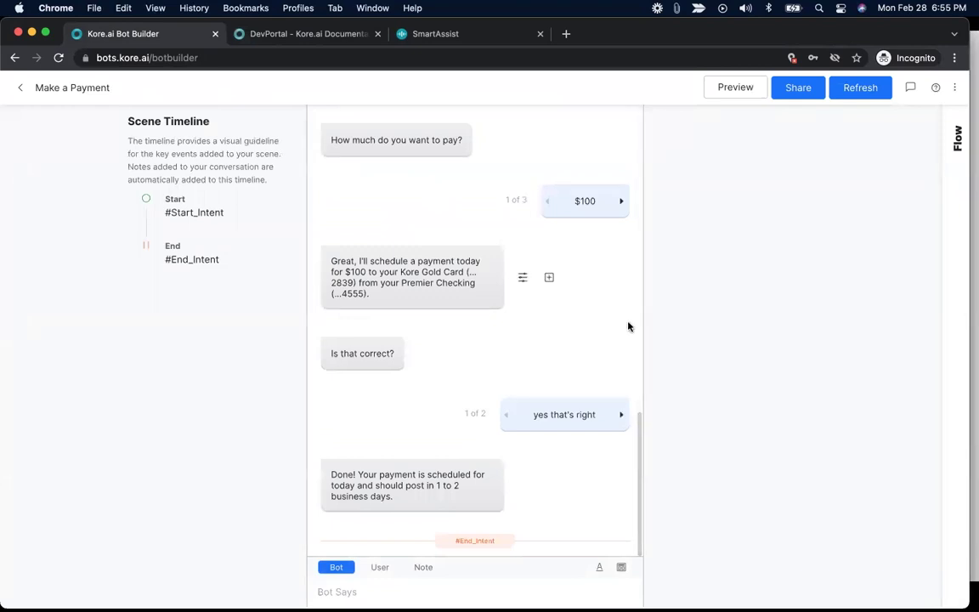
pyautogui.click(387, 588)
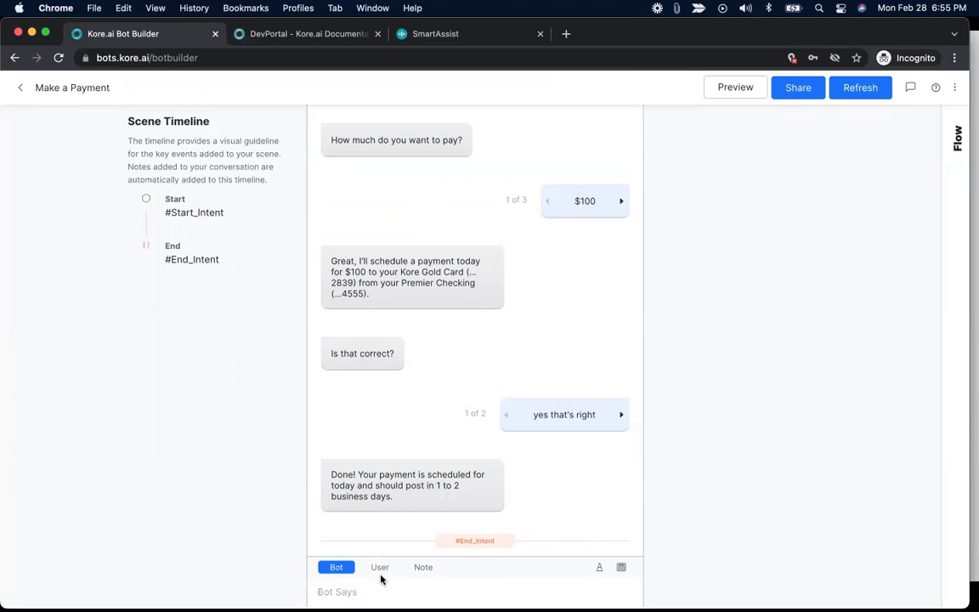
pyautogui.click(380, 571)
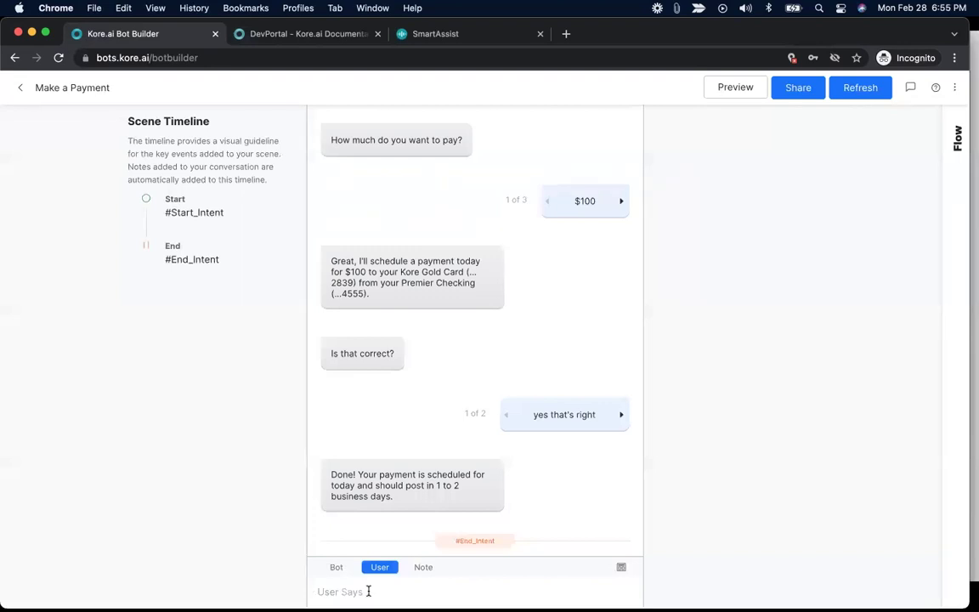
pyautogui.write('I want to make a payment')
pyautogui.press('Return')
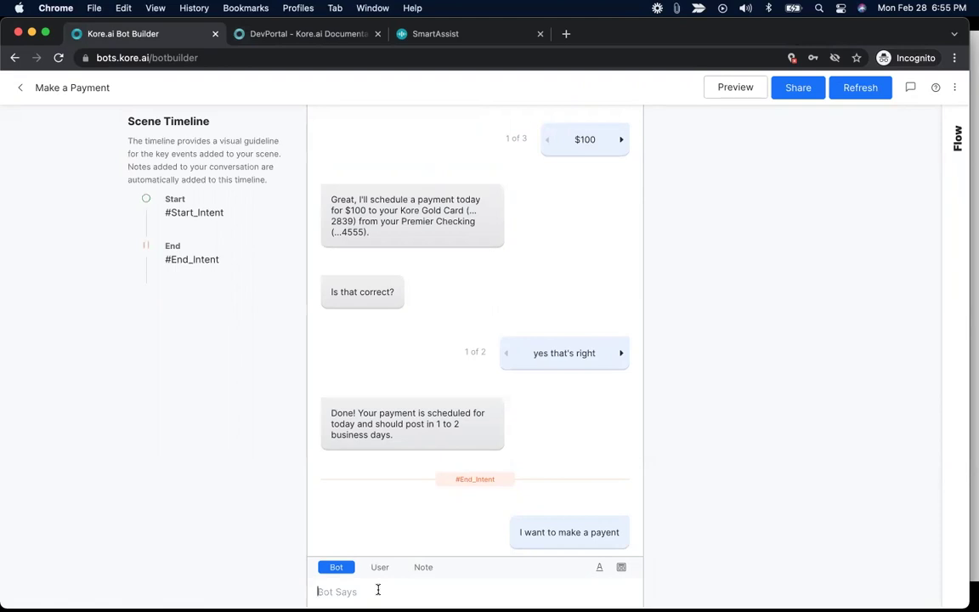
# Add the bot reply 'Sure, I can schedule that for you.' and review the note tag options.
pyautogui.write('Sure, I can schedule that f')
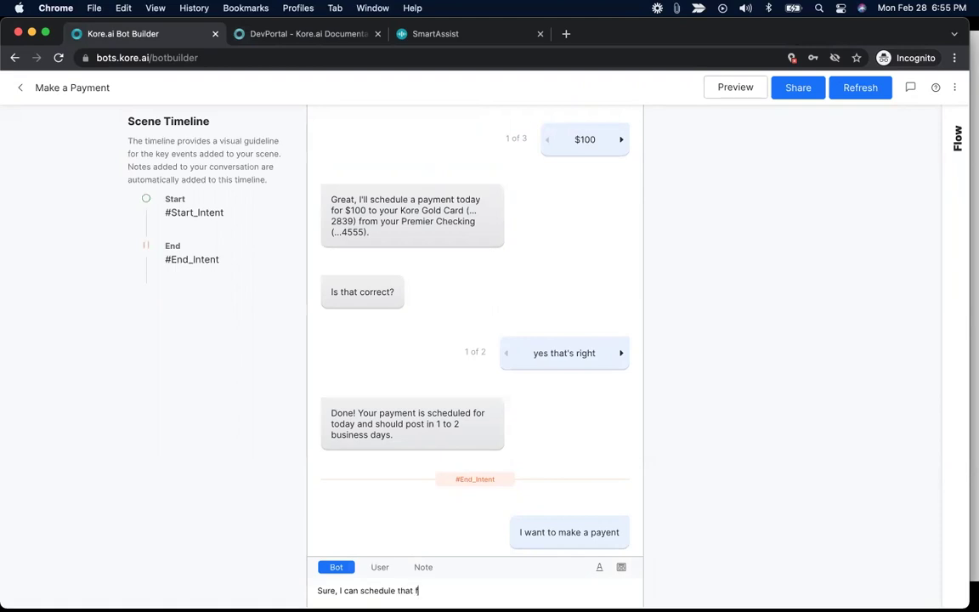
pyautogui.write('or you.')
pyautogui.press('Return')
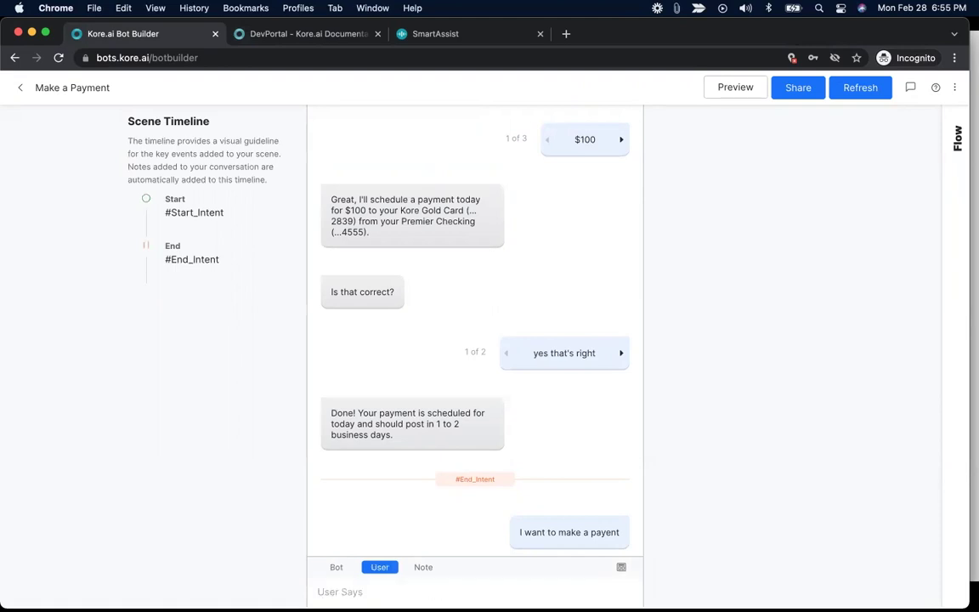
pyautogui.click(336, 568)
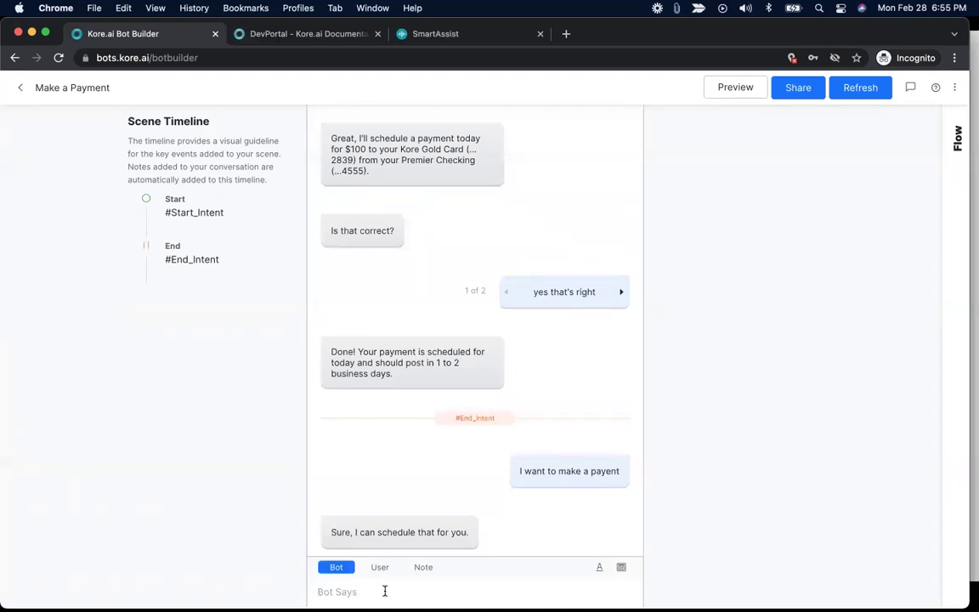
pyautogui.click(422, 568)
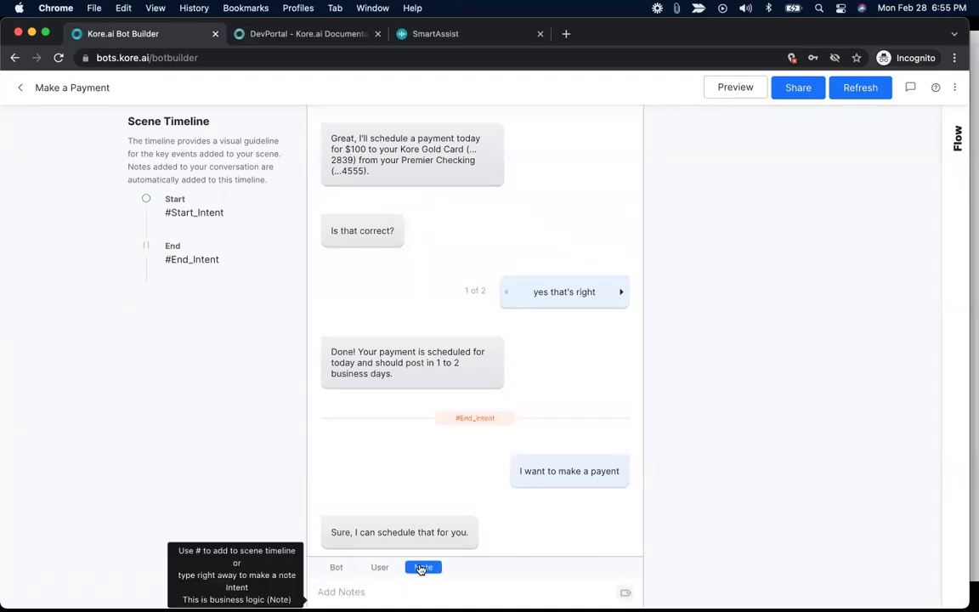
pyautogui.click(624, 594)
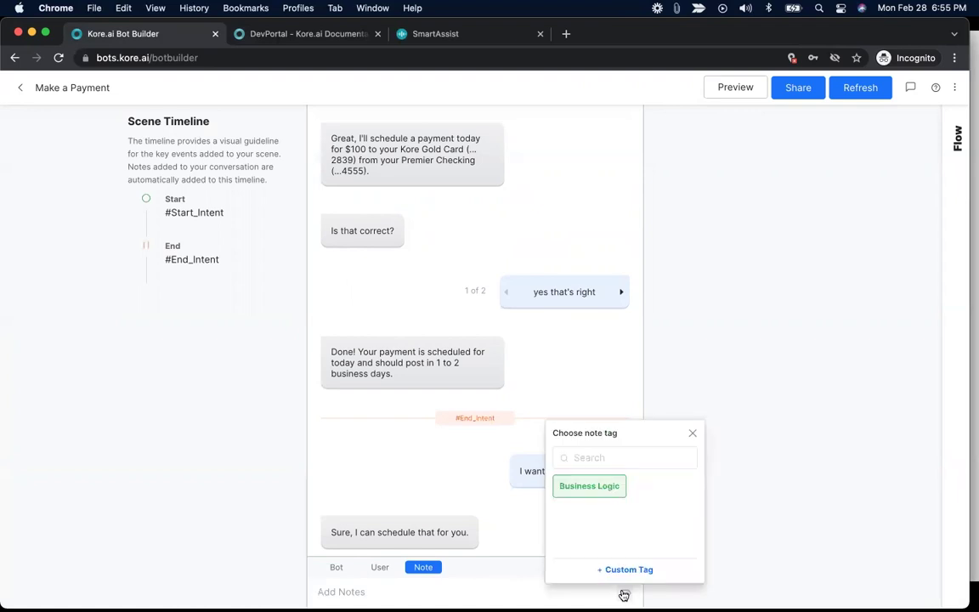
pyautogui.click(692, 433)
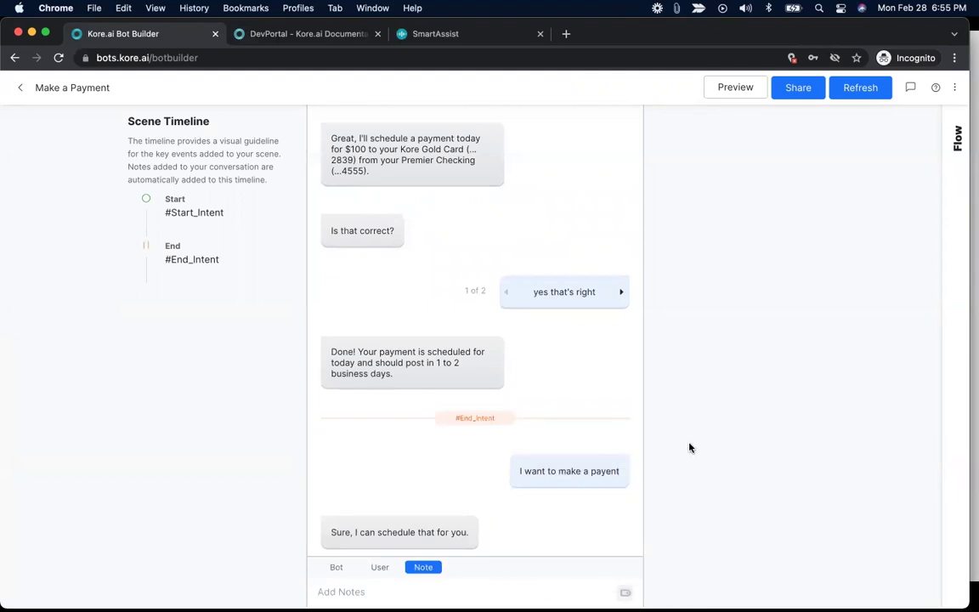
pyautogui.scroll(8, 601, 346)
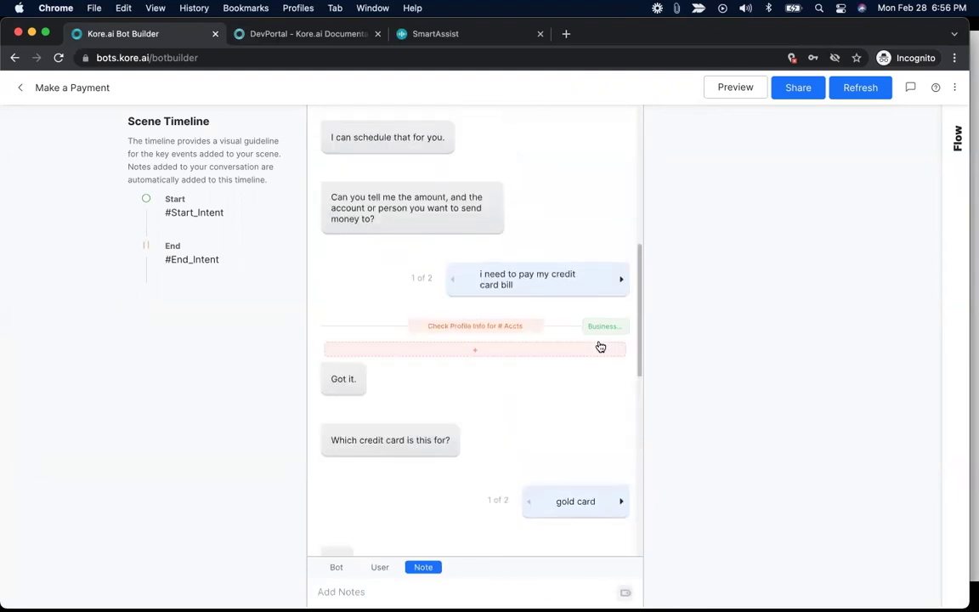
pyautogui.scroll(5, 601, 345)
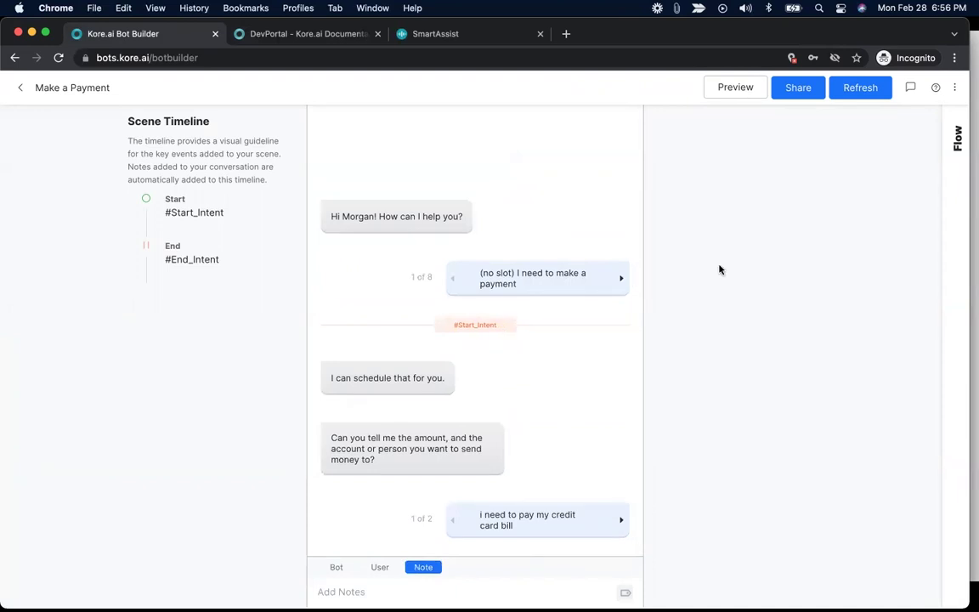
# Preview the scene with the account-type-only credit card bill utterance and an unrecognized response, then exit.
pyautogui.click(732, 90)
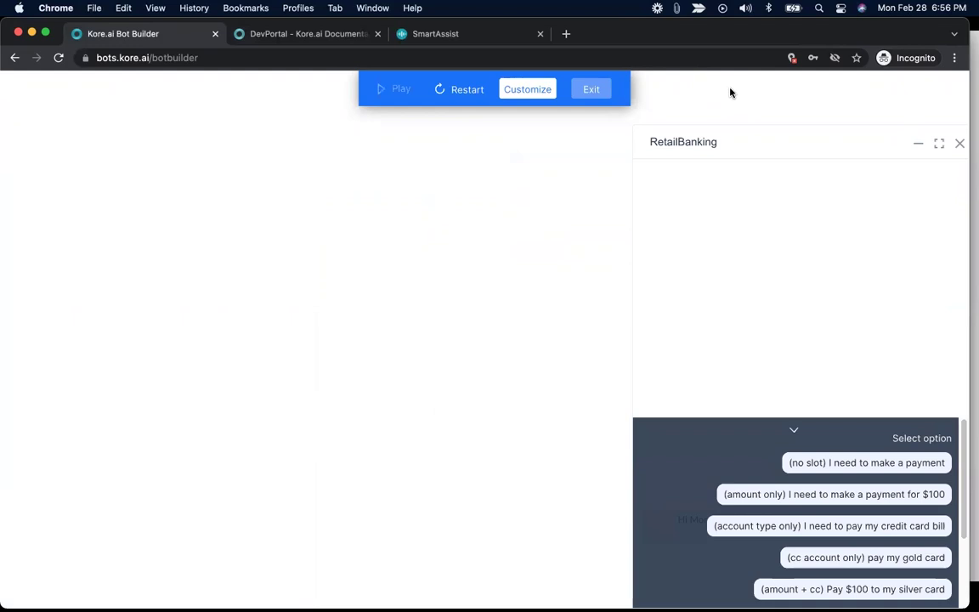
pyautogui.click(795, 430)
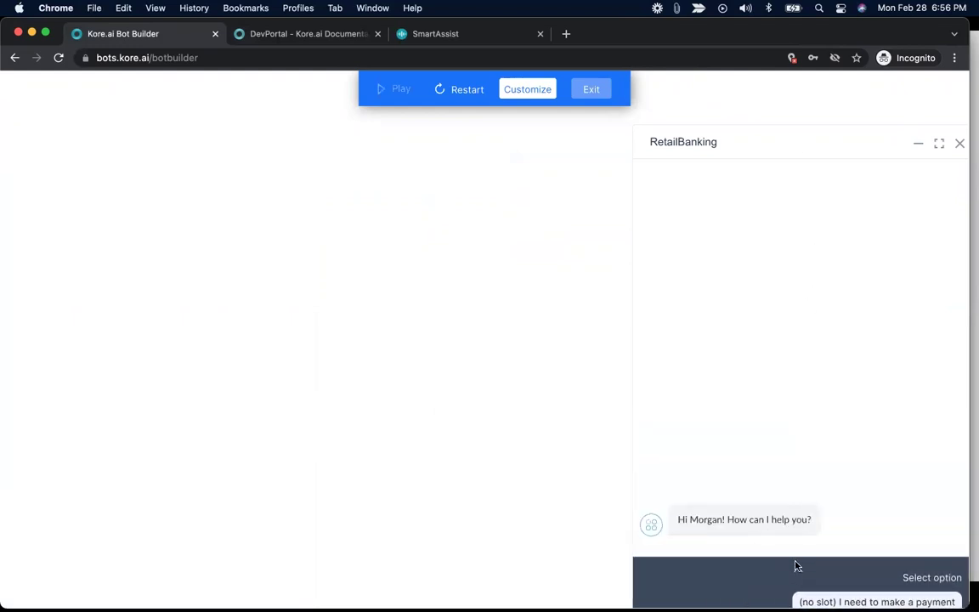
pyautogui.click(798, 574)
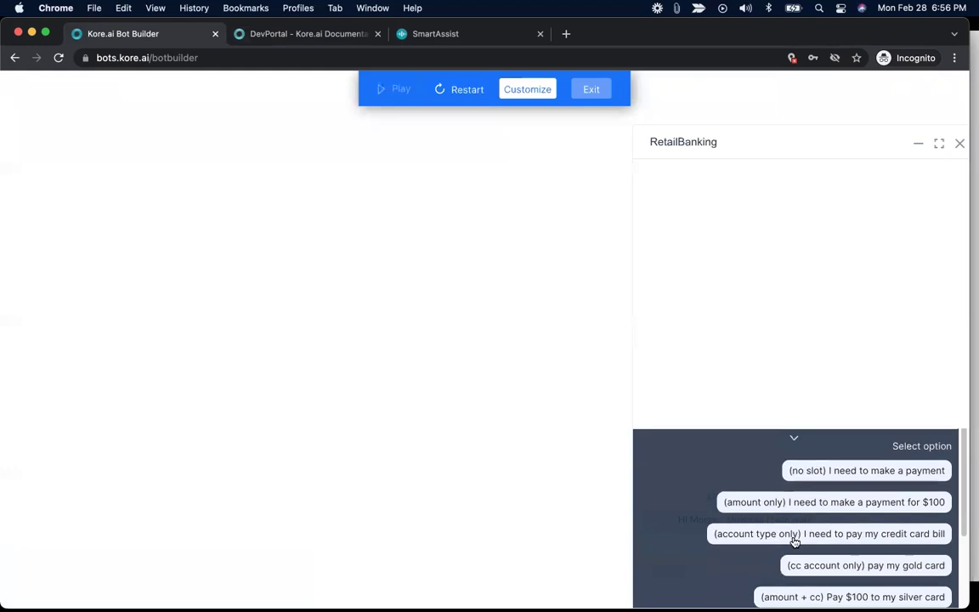
pyautogui.click(841, 533)
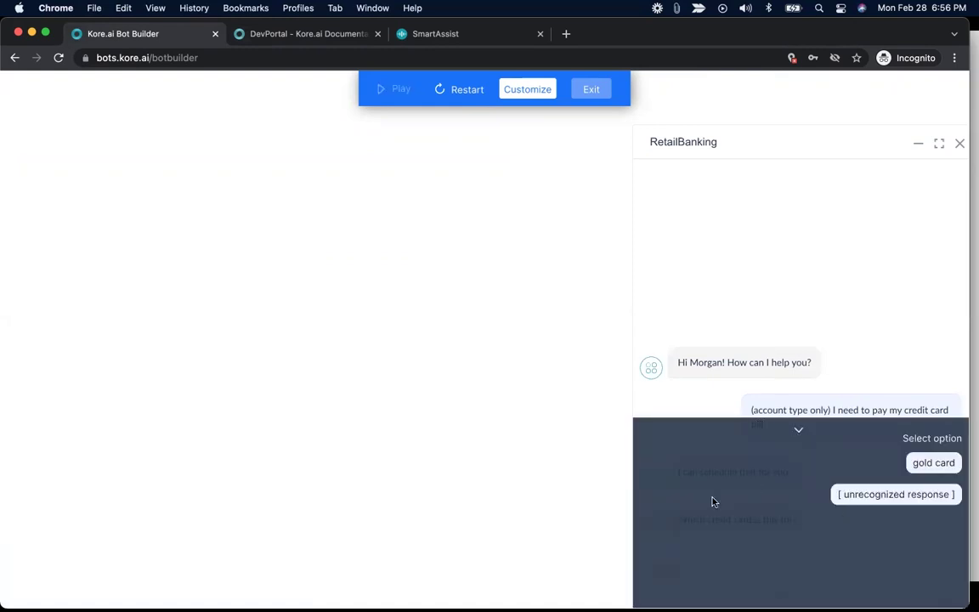
pyautogui.click(798, 430)
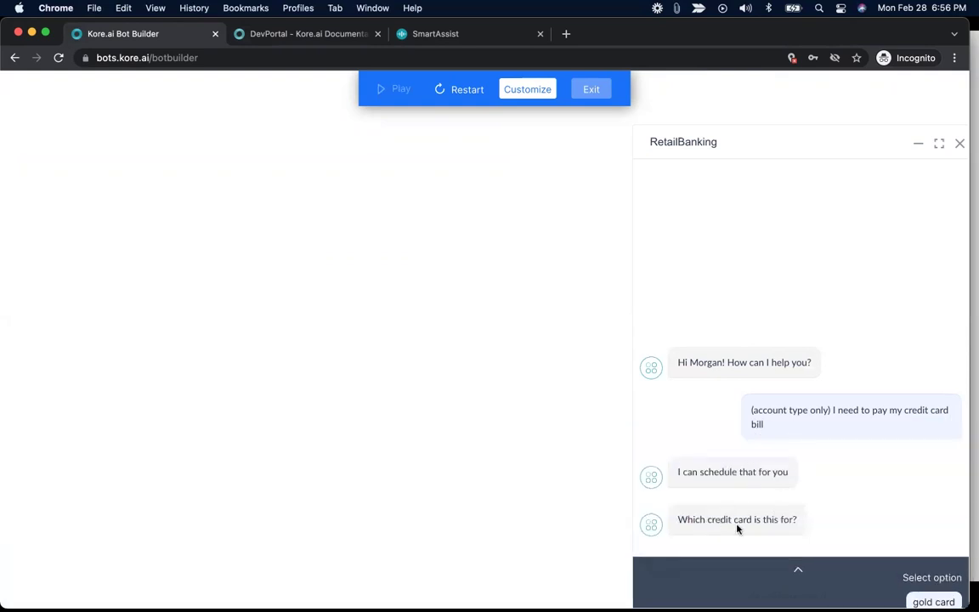
pyautogui.click(799, 569)
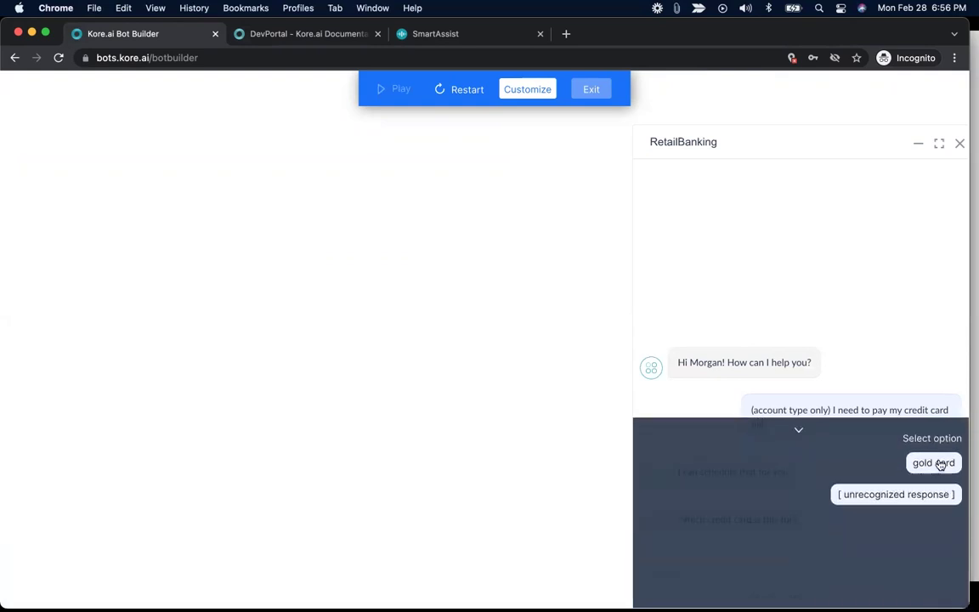
pyautogui.click(899, 496)
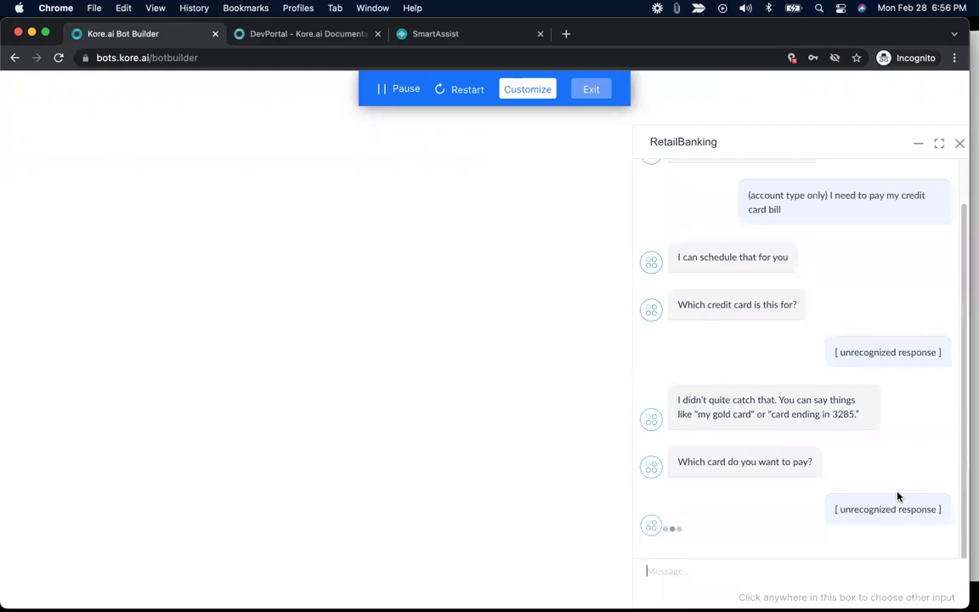
pyautogui.click(593, 90)
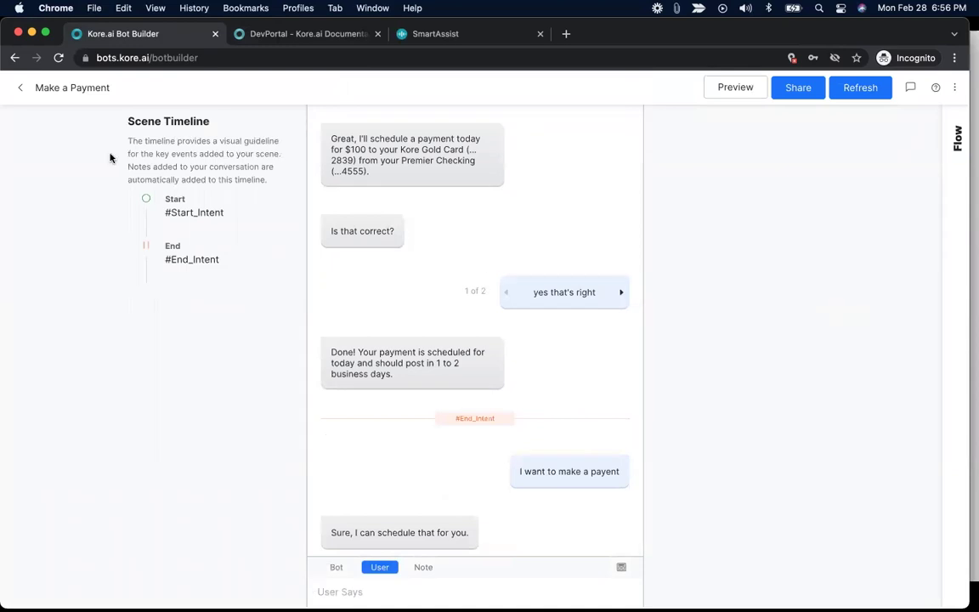
# Return to the Storyboard's Dialog Tasks list and open Get Balance for editing.
pyautogui.click(23, 88)
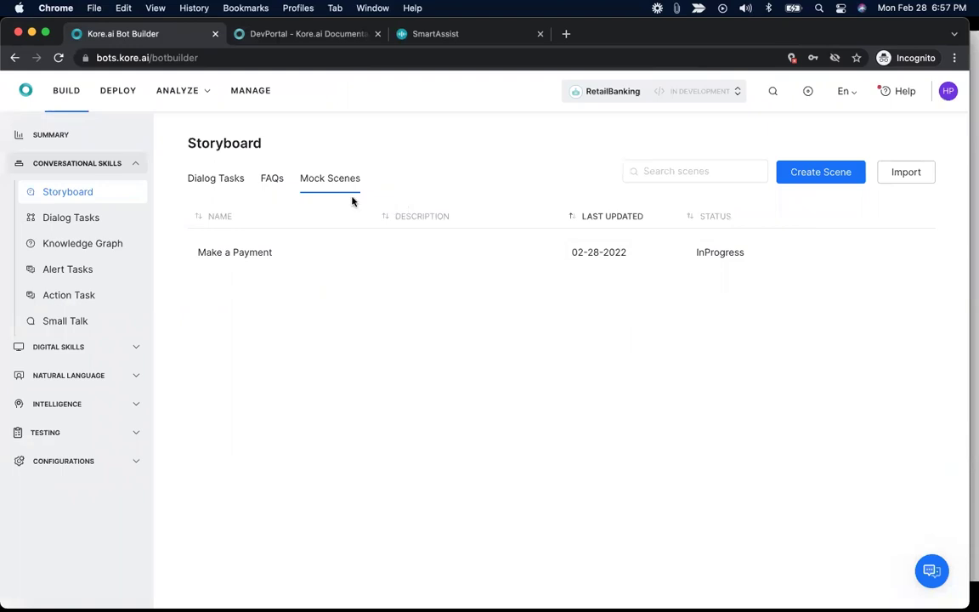
pyautogui.click(236, 180)
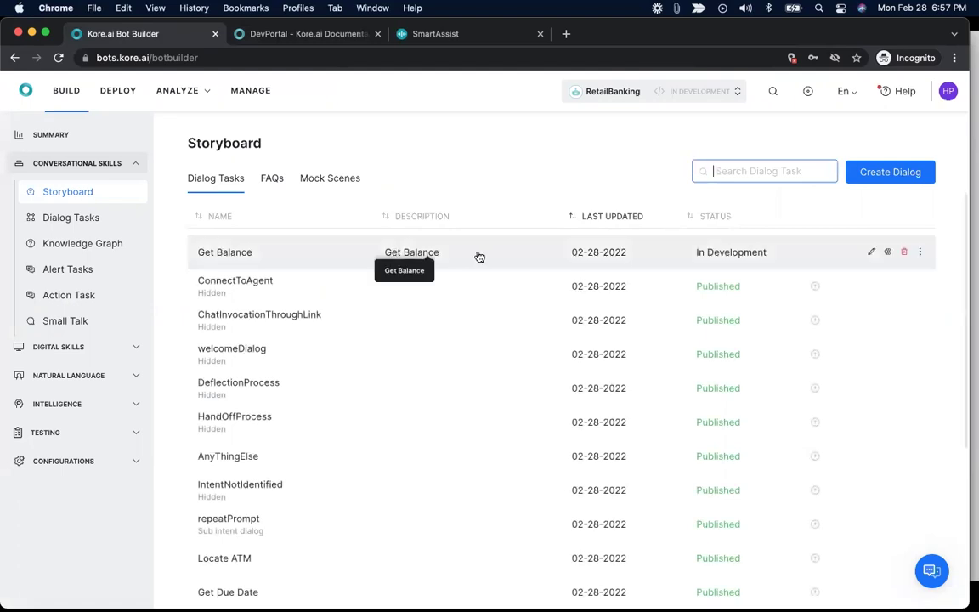
pyautogui.click(872, 254)
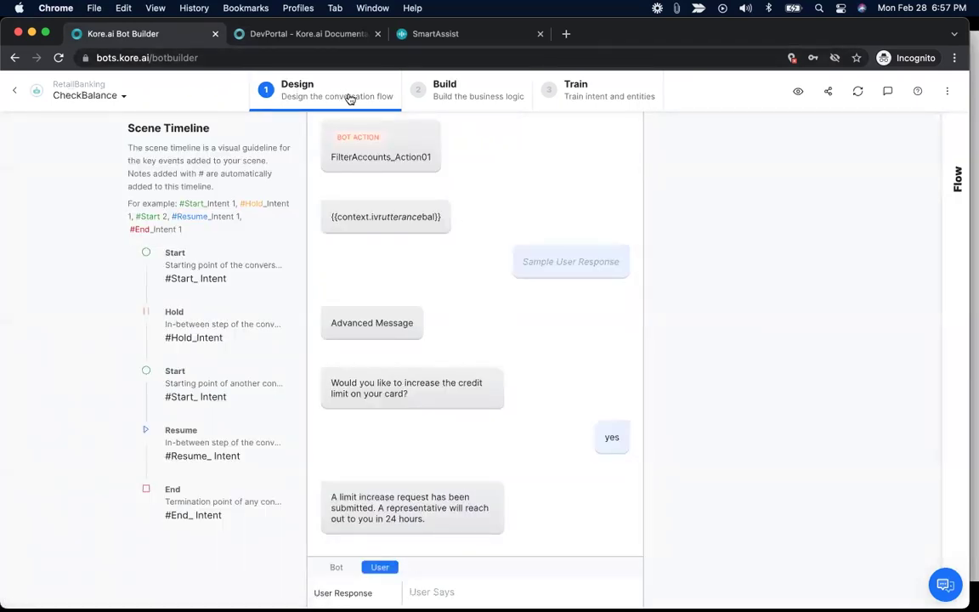
# Switch CheckBalance to its Build flow and open Conversation Builder alongside it.
pyautogui.click(456, 94)
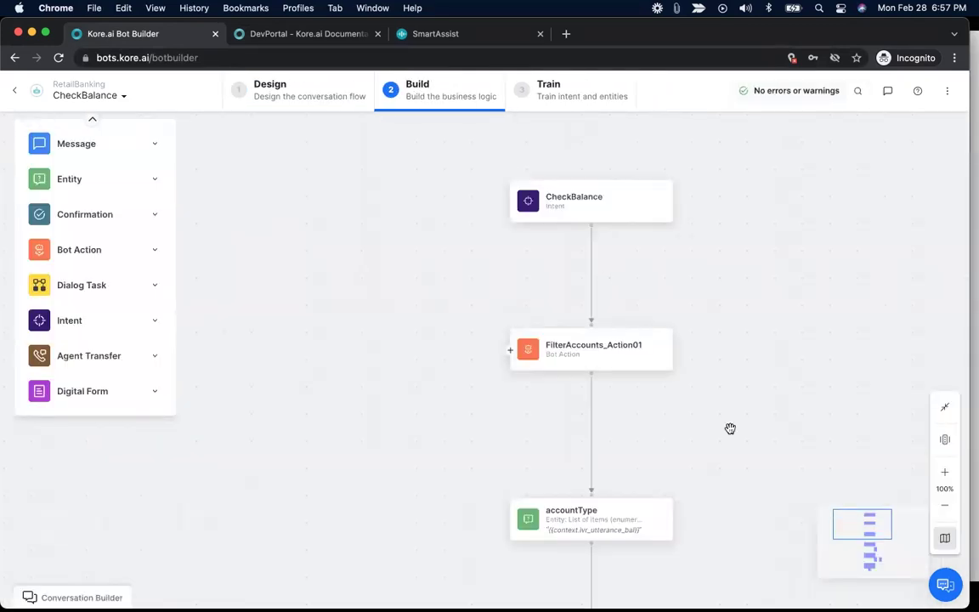
pyautogui.scroll(-5, 774, 472)
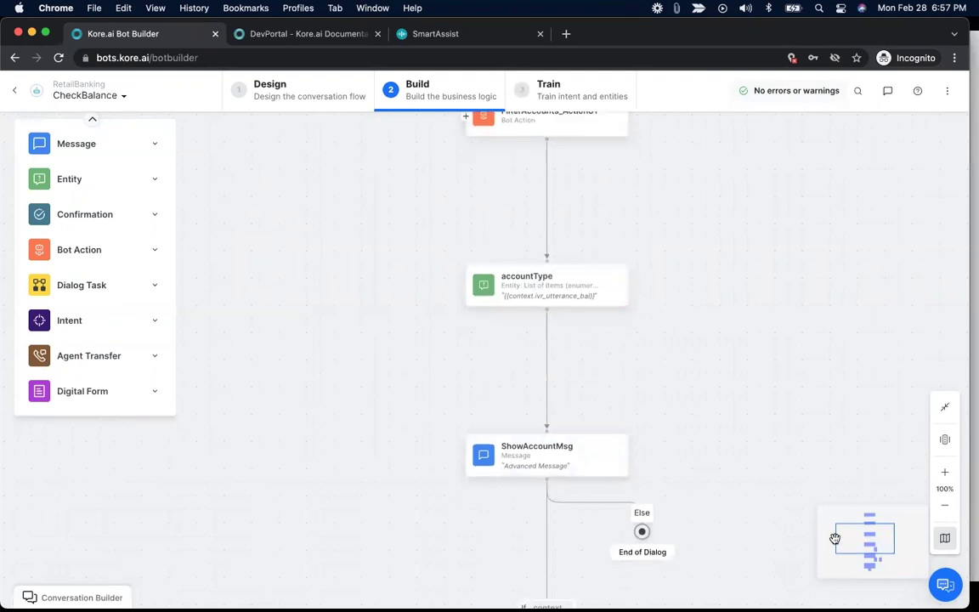
pyautogui.click(94, 597)
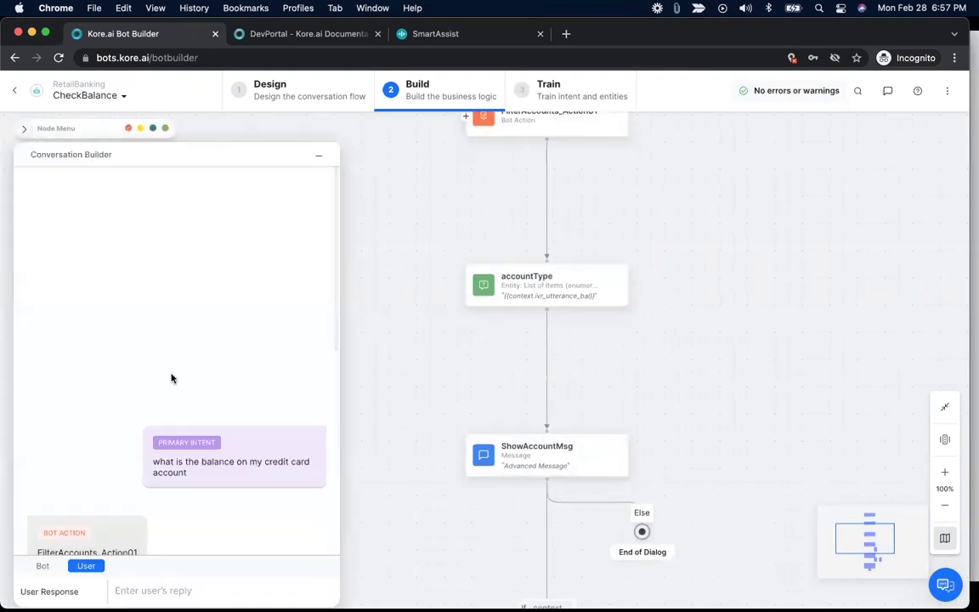
pyautogui.moveTo(334, 232); pyautogui.dragTo(326, 476)
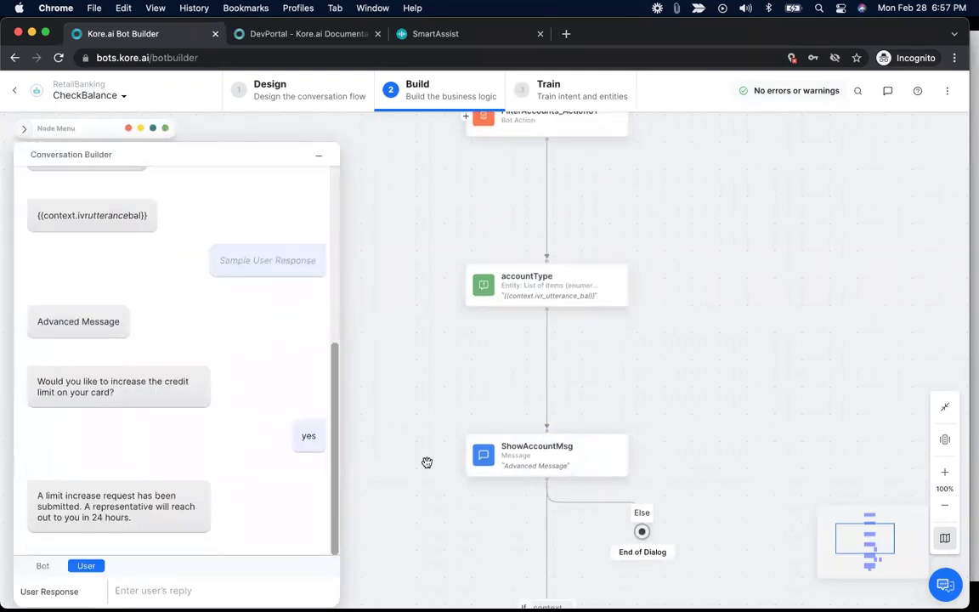
pyautogui.moveTo(869, 542)
pyautogui.mouseDown()
pyautogui.moveTo(875, 559)
pyautogui.moveTo(877, 528)
pyautogui.mouseUp()
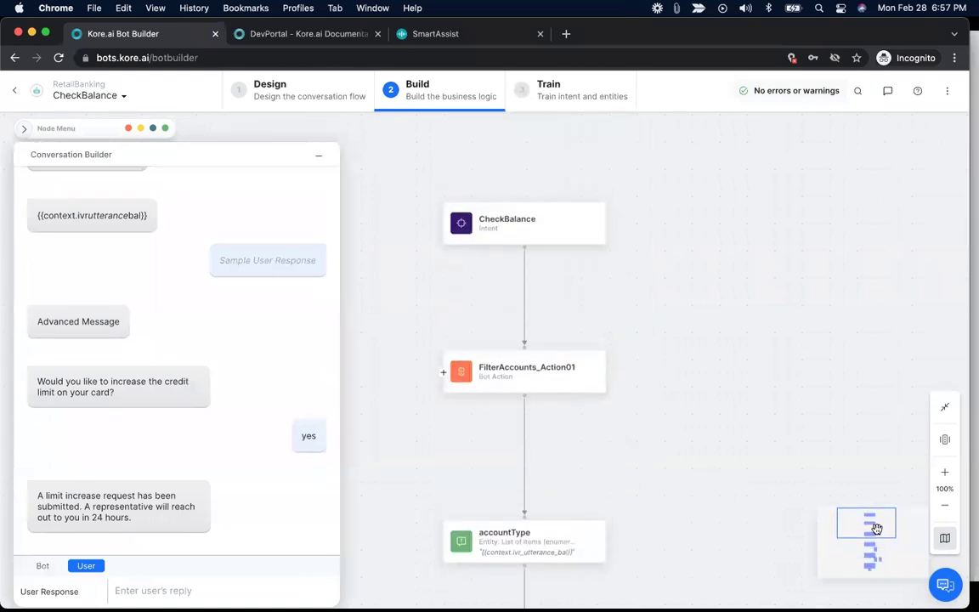
# Browse Add Node choices (entities, bot actions, dialog tasks) after CheckBalance, then minimize Conversation Builder.
pyautogui.moveTo(523, 295)
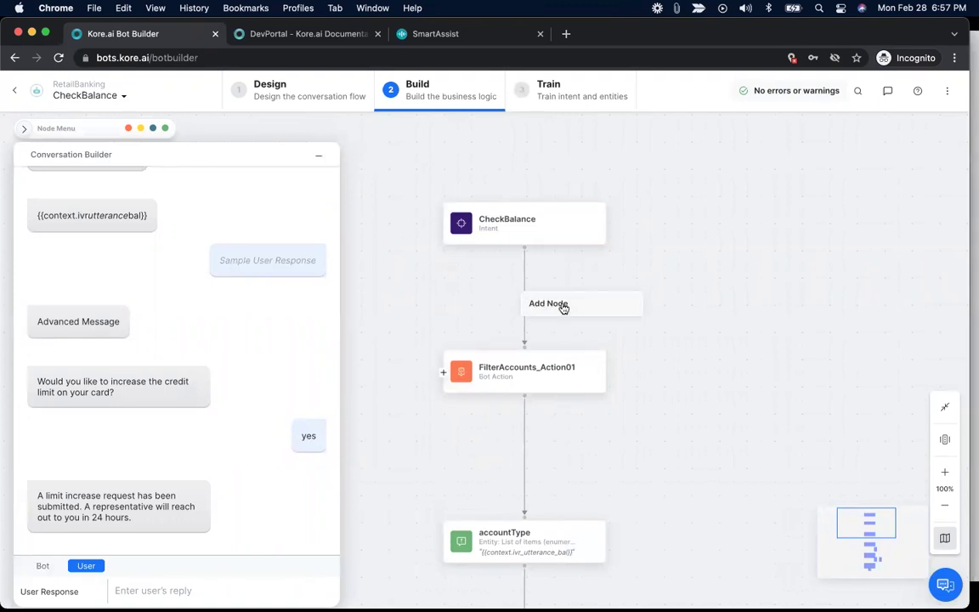
pyautogui.click(562, 306)
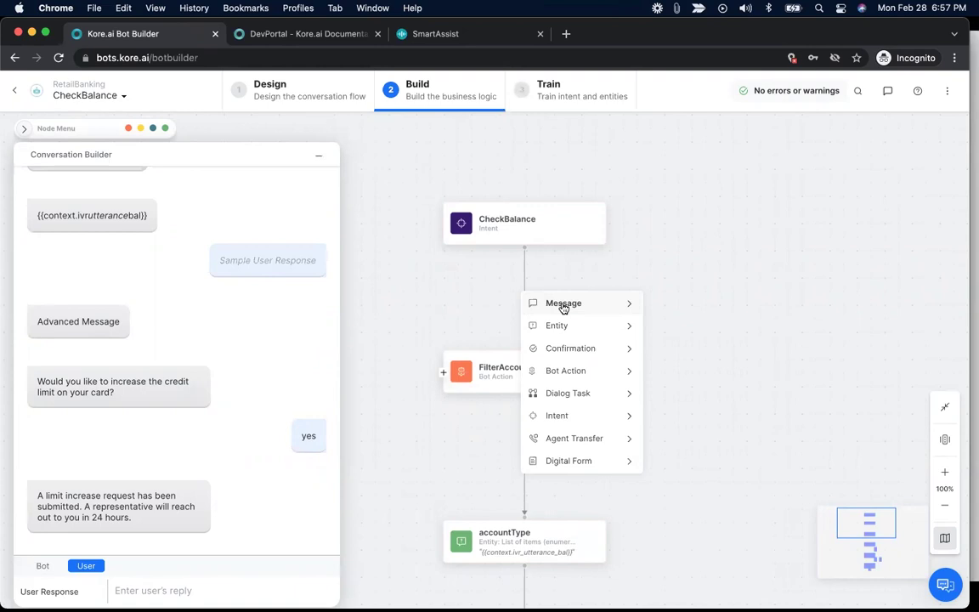
pyautogui.click(647, 303)
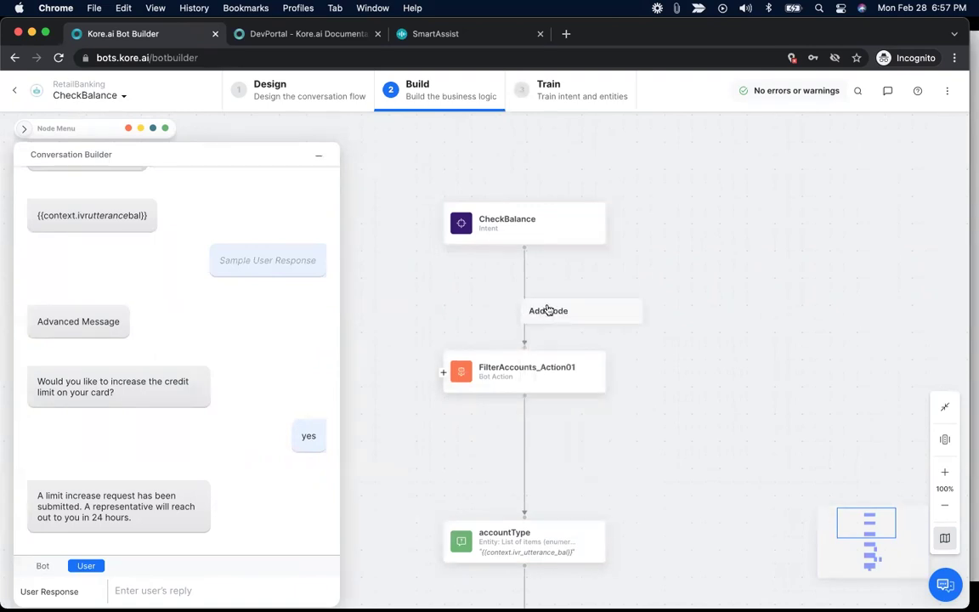
pyautogui.click(549, 309)
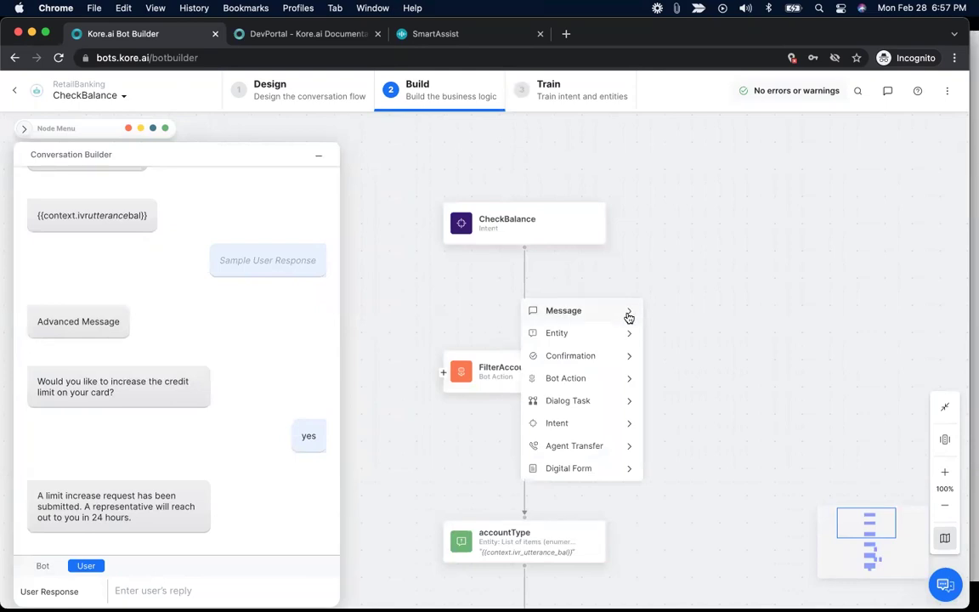
pyautogui.click(626, 334)
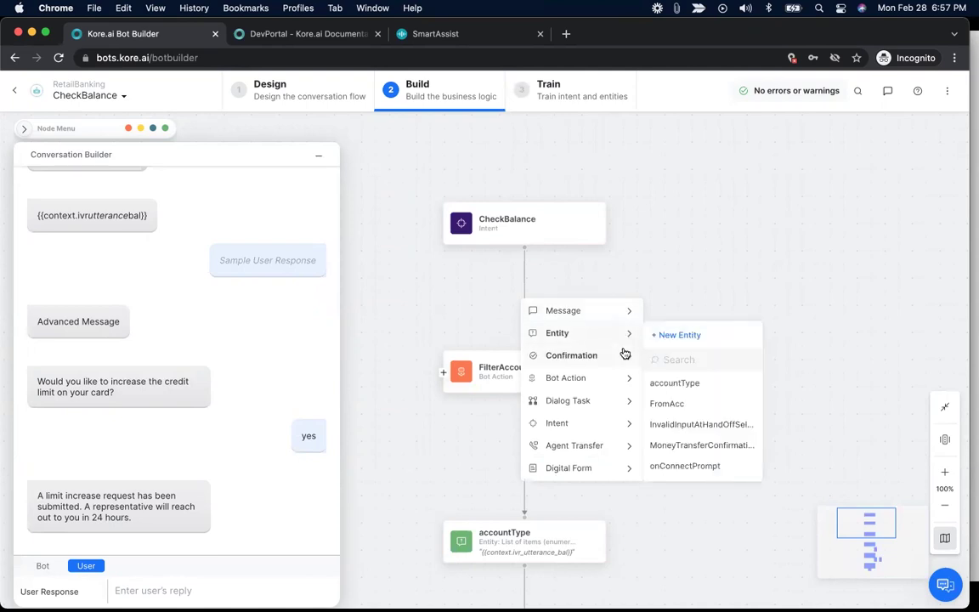
pyautogui.click(625, 378)
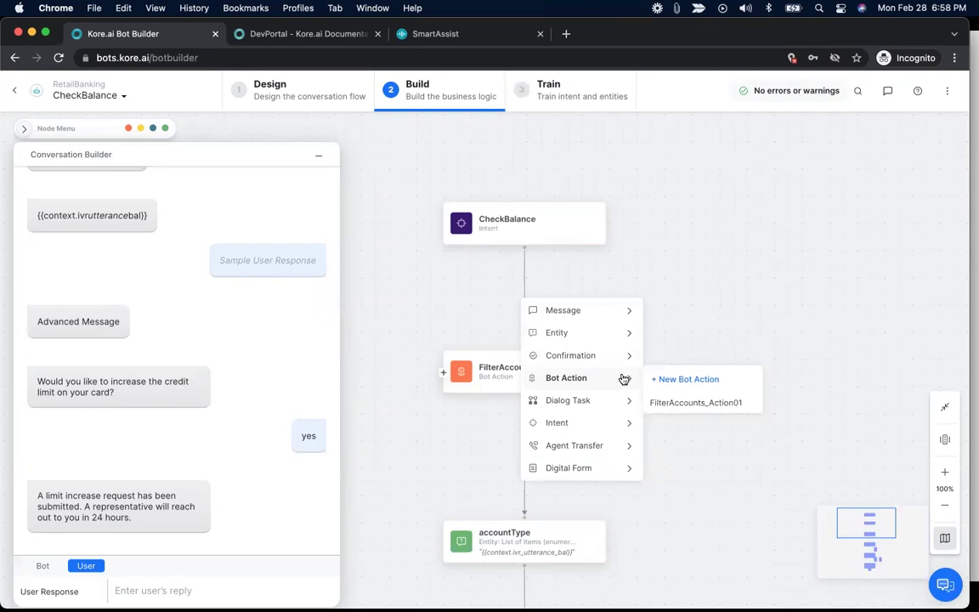
pyautogui.click(630, 402)
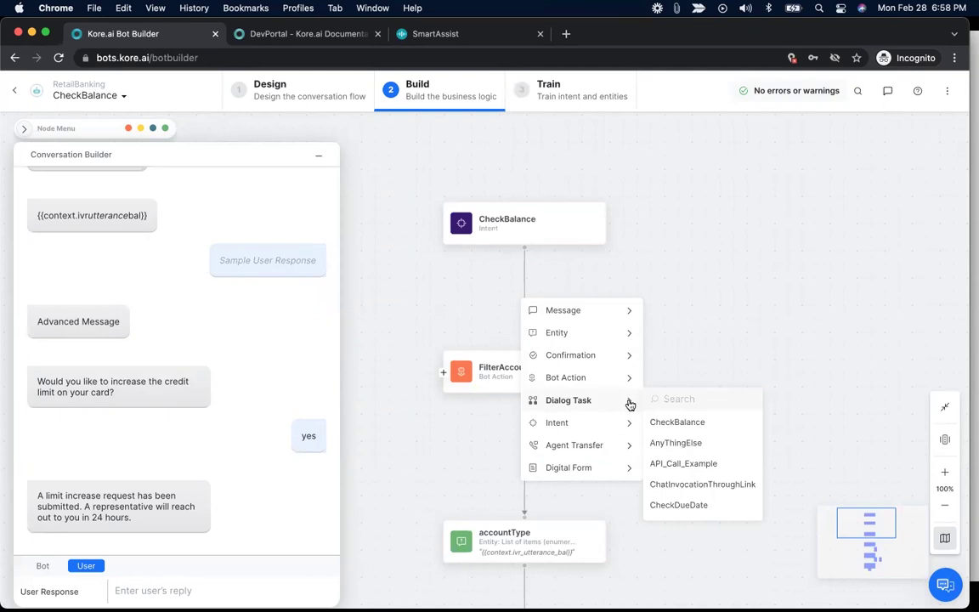
pyautogui.click(653, 292)
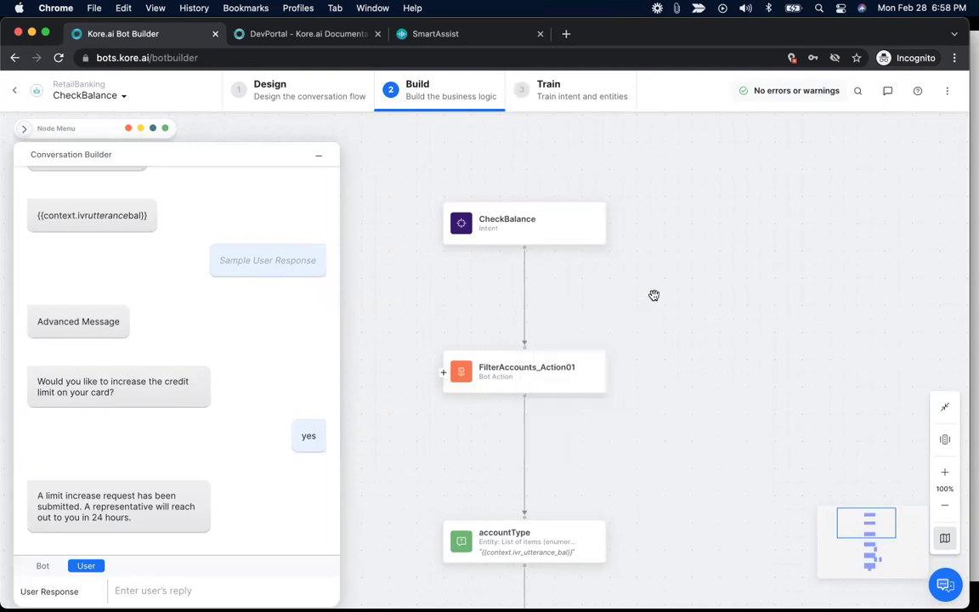
pyautogui.click(320, 155)
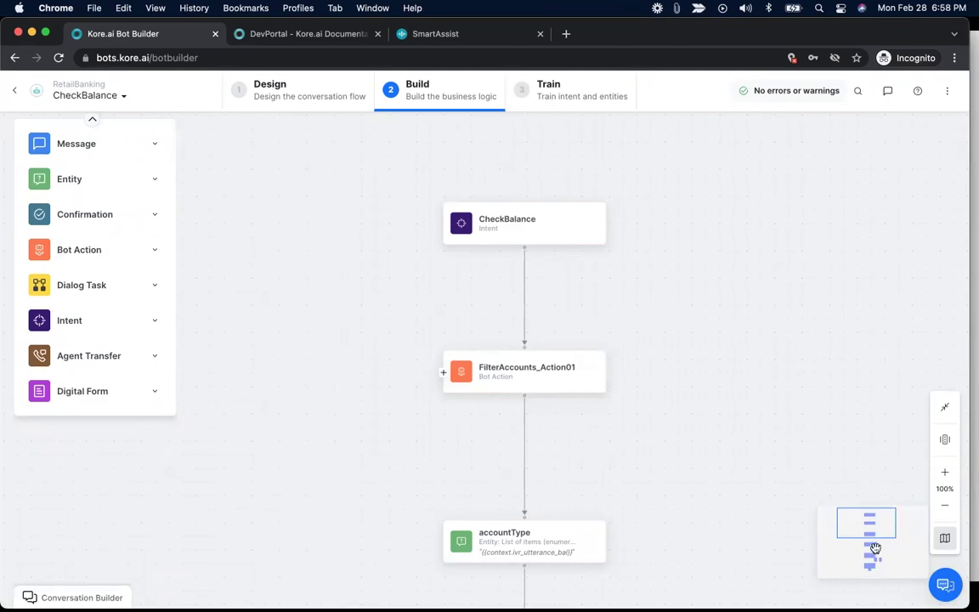
# Open a test chat with the bot and its debug log.
pyautogui.click(879, 565)
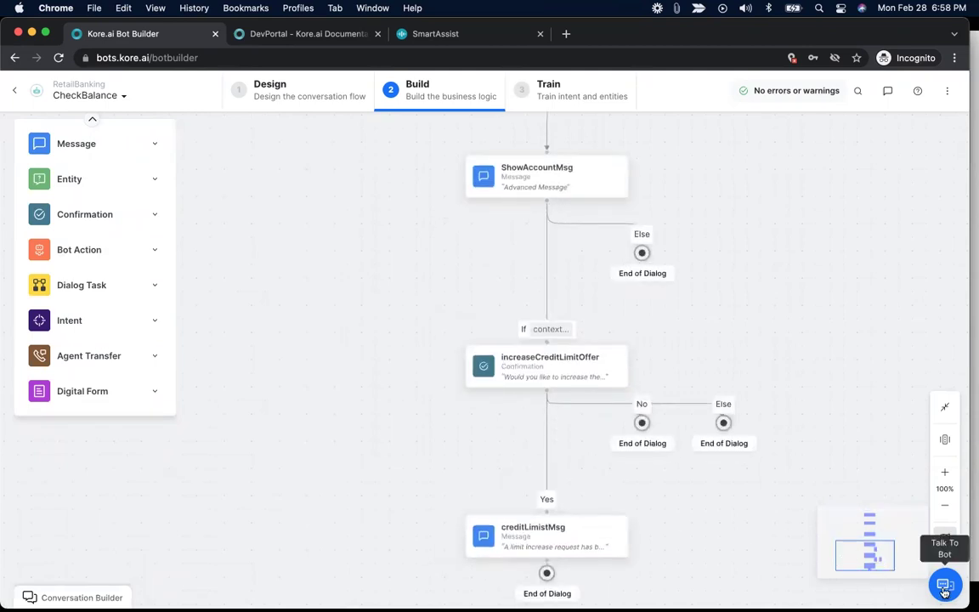
pyautogui.click(944, 588)
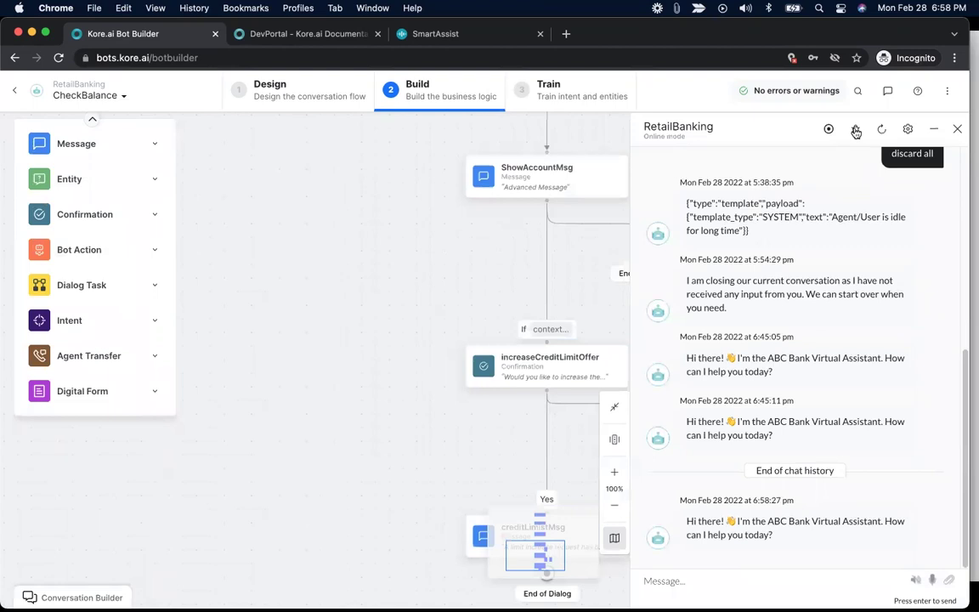
pyautogui.click(856, 131)
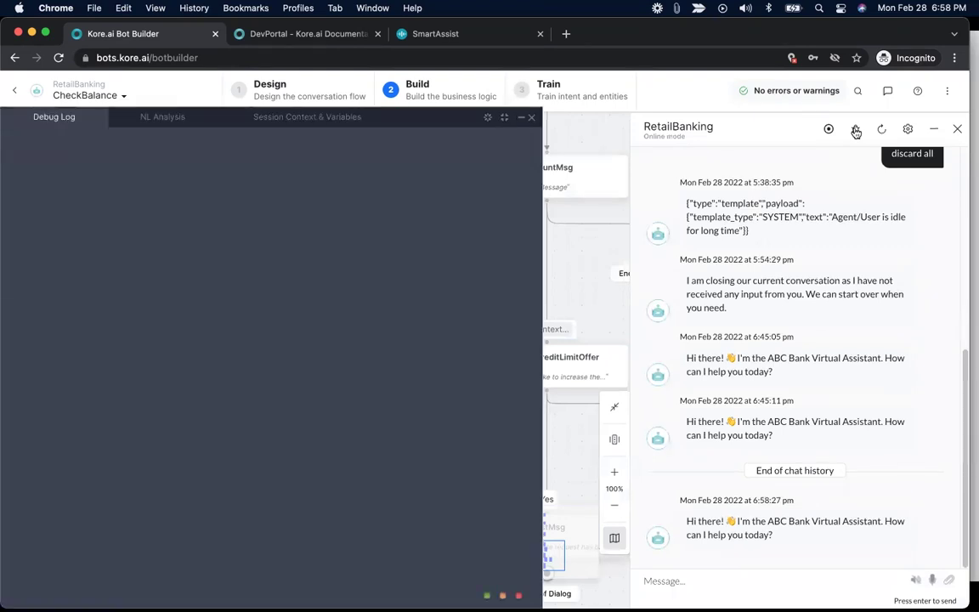
# Send 'Hi' and 'I want to pay my phone bill.', following the MakePayment flow in the debug log.
pyautogui.click(679, 580)
pyautogui.write('Hi')
pyautogui.press('Return')
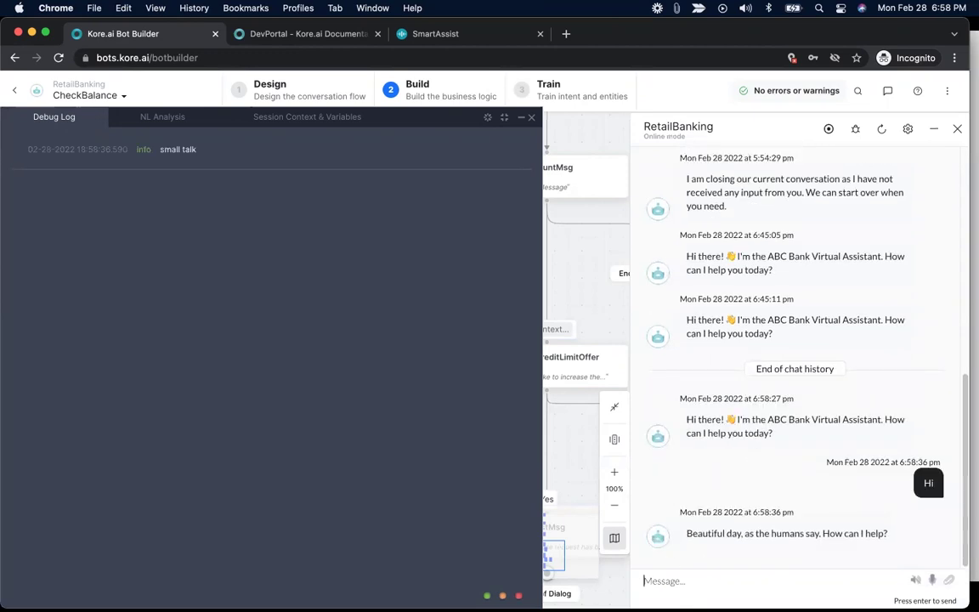
pyautogui.write('I want to p')
pyautogui.write('ay my pho')
pyautogui.write('ne')
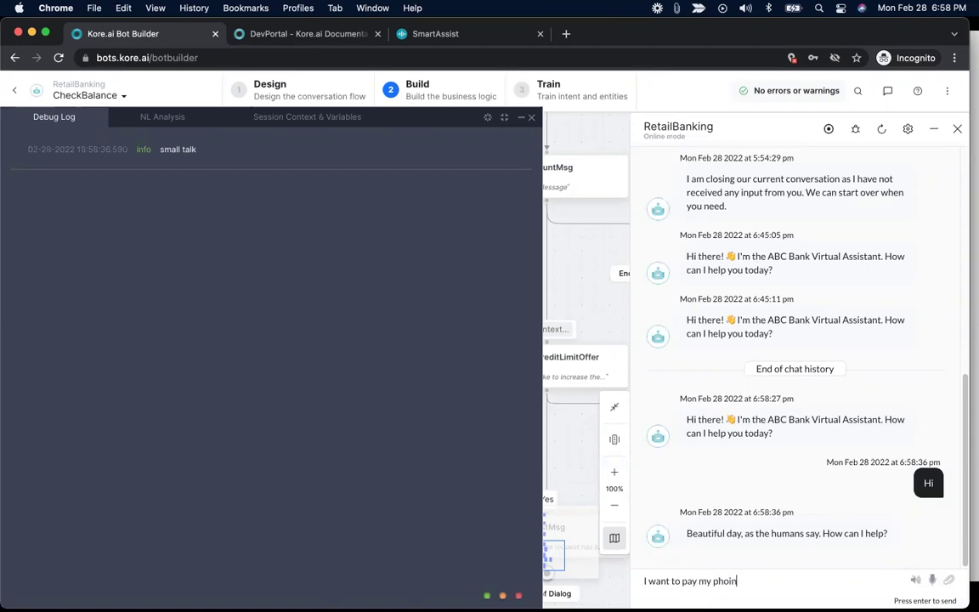
pyautogui.write(' bill.')
pyautogui.press('Return')
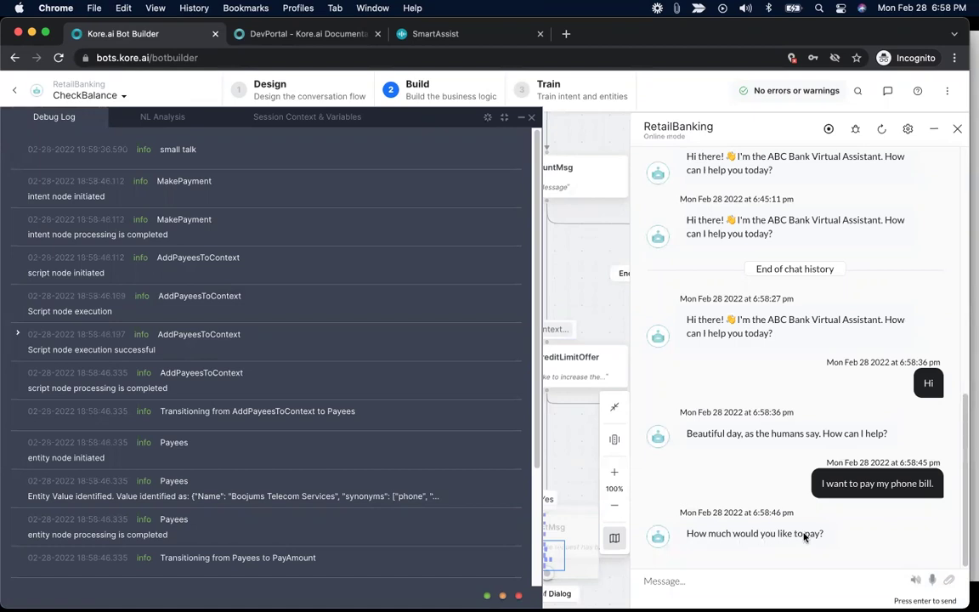
pyautogui.scroll(-1, 356, 463)
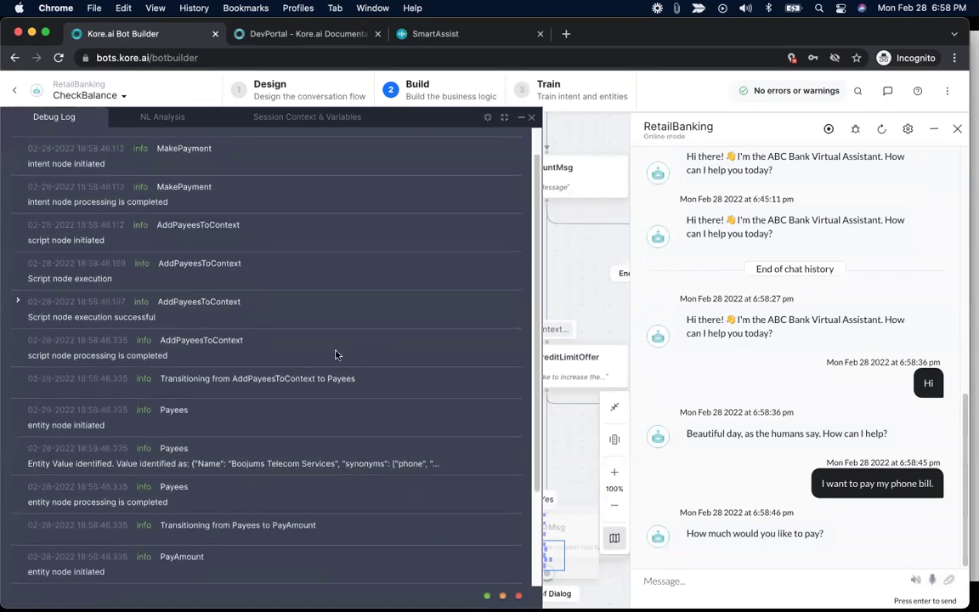
pyautogui.scroll(-4, 240, 200)
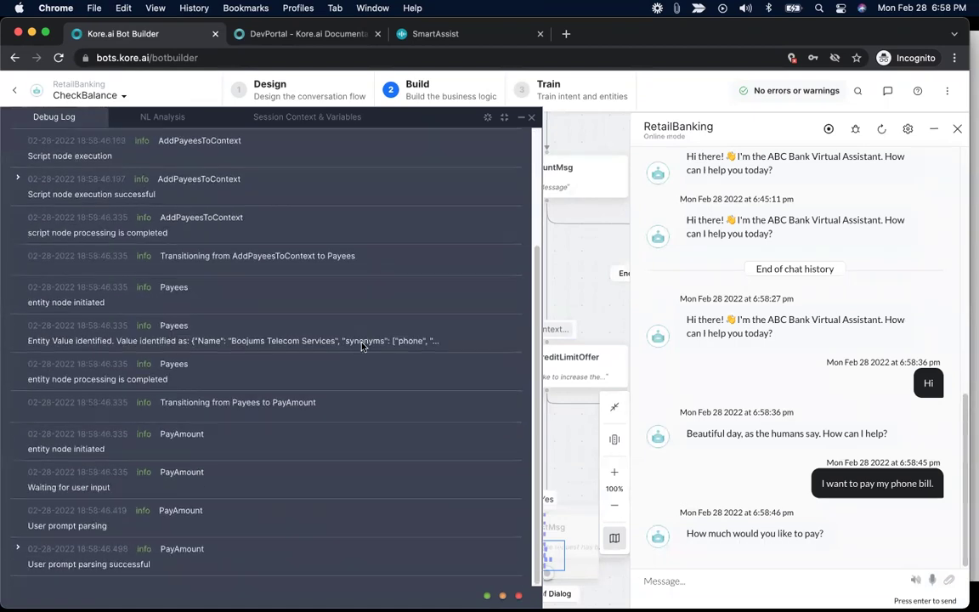
# Inspect the NL Analysis and captured session entities, then close the test chat.
pyautogui.click(164, 117)
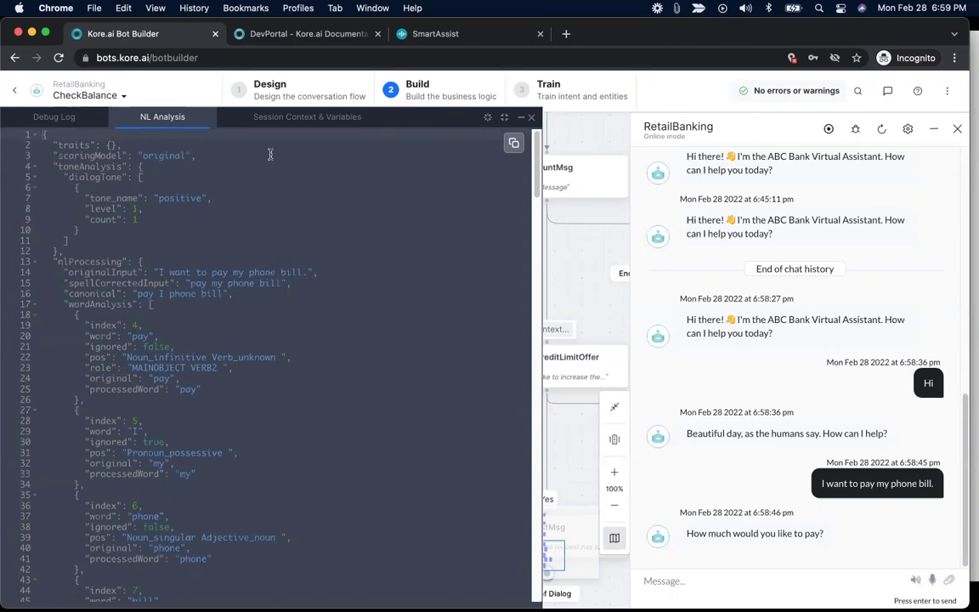
pyautogui.click(284, 120)
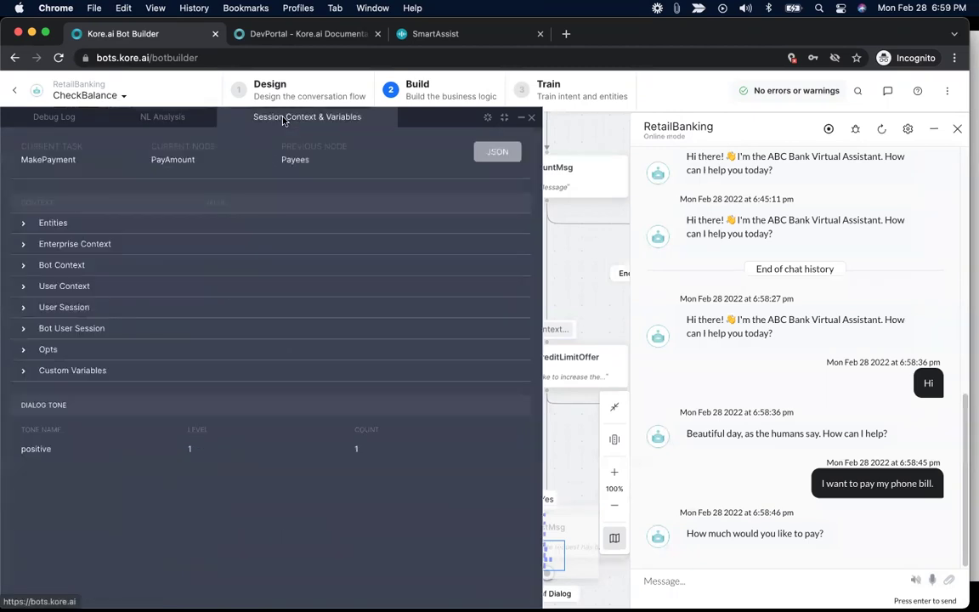
pyautogui.click(23, 224)
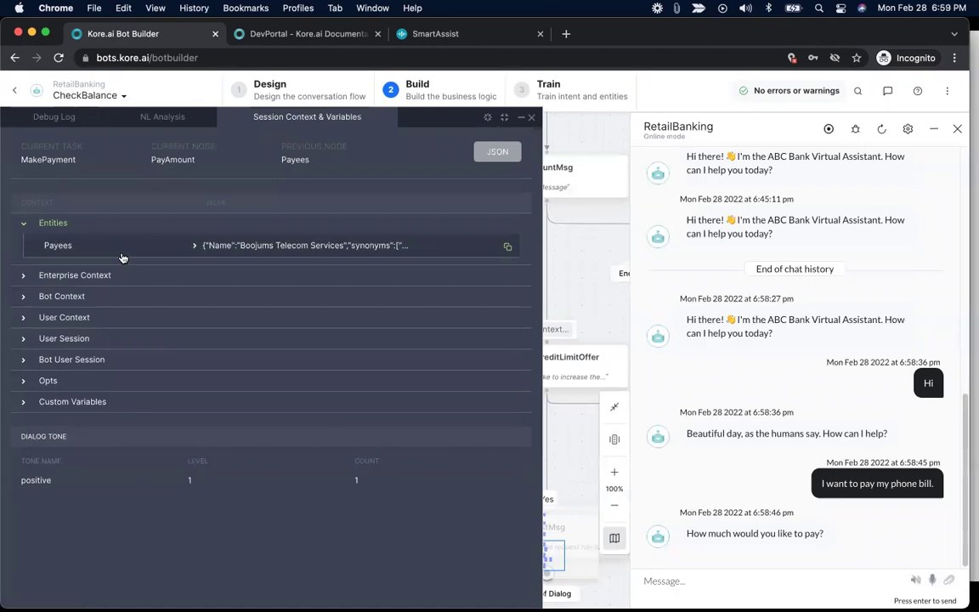
pyautogui.click(956, 130)
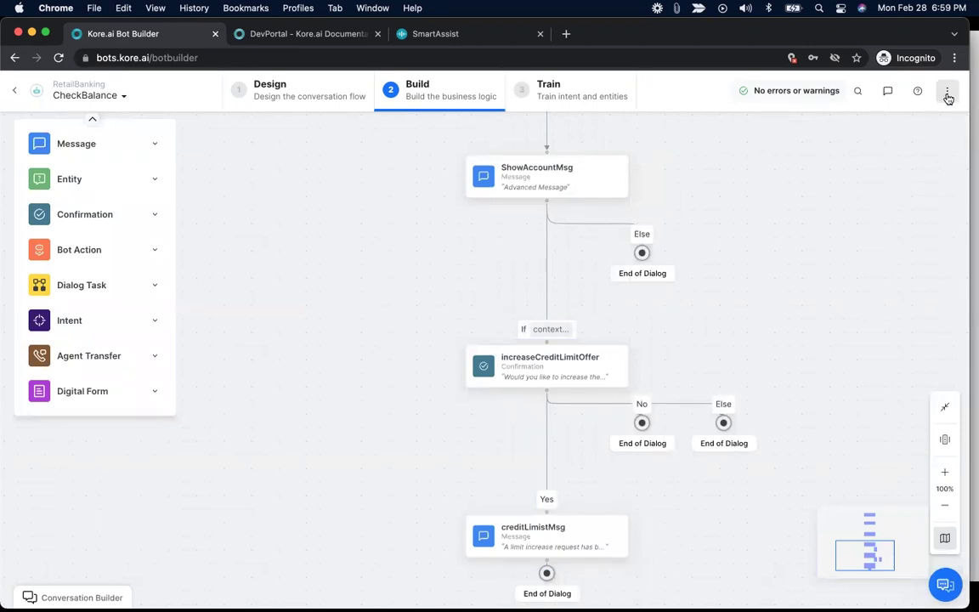
# In CheckBalance's Manage Interruptions, try Customize, then revert to bot-level settings and close.
pyautogui.click(947, 96)
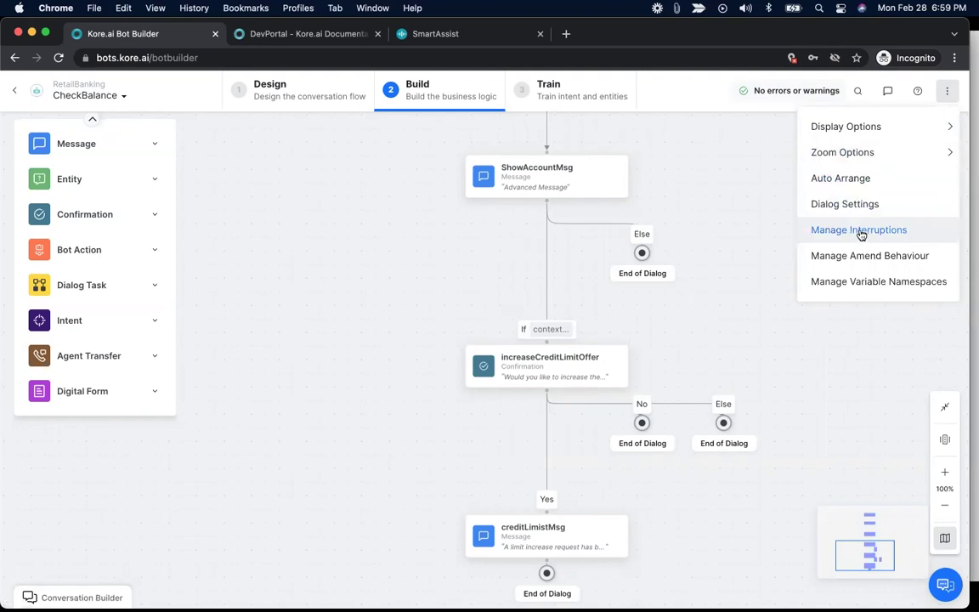
pyautogui.click(861, 233)
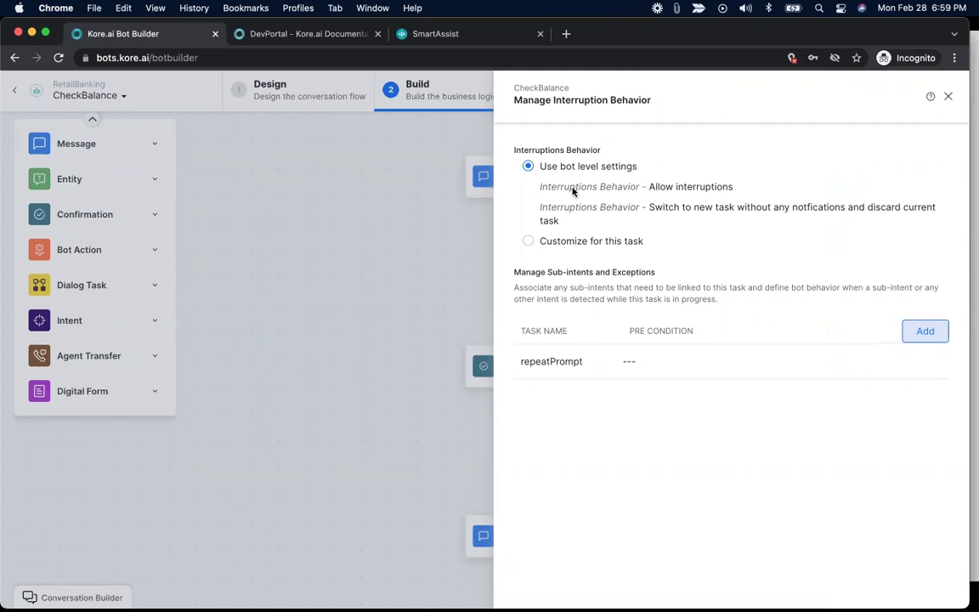
pyautogui.click(550, 243)
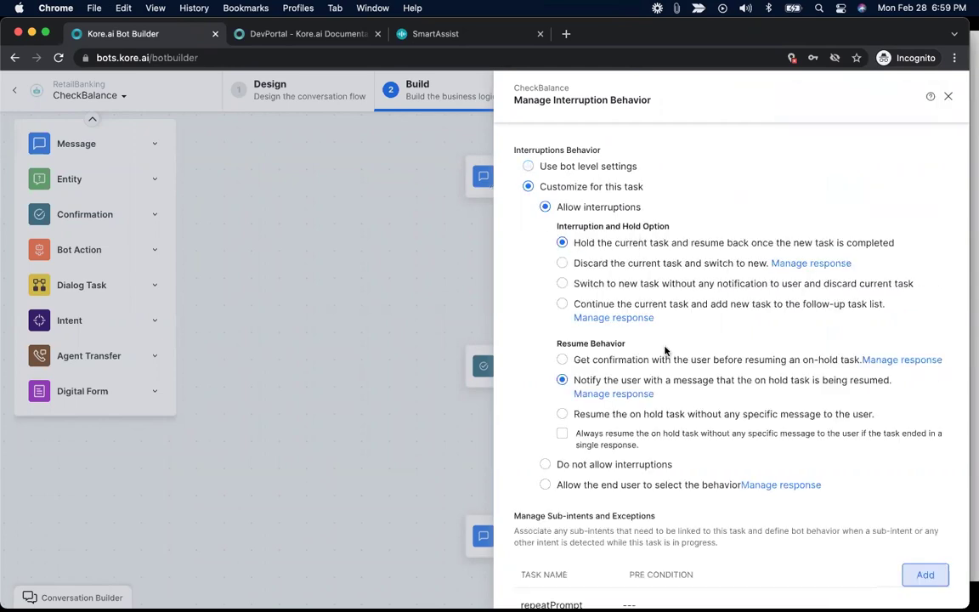
pyautogui.click(527, 166)
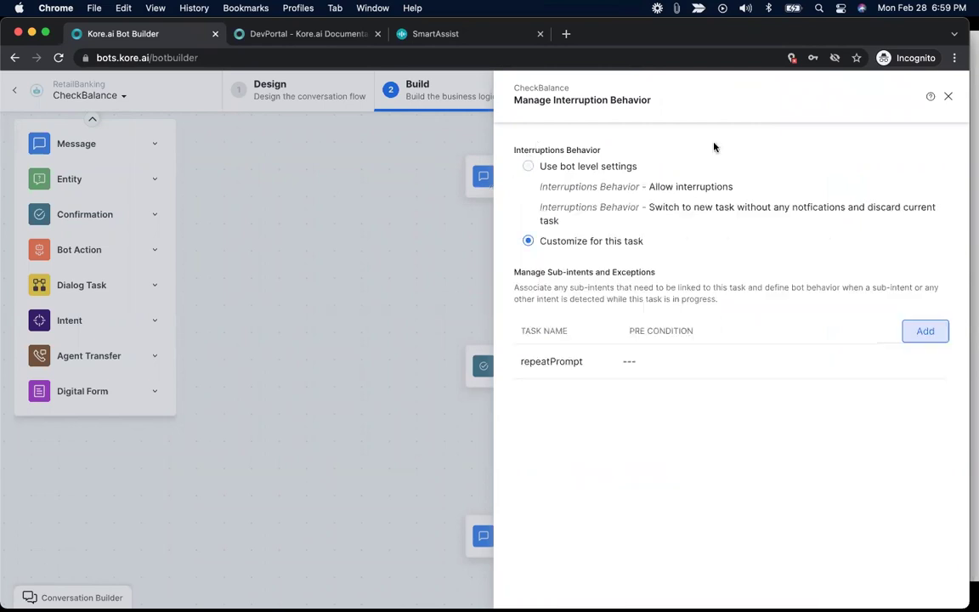
pyautogui.click(947, 96)
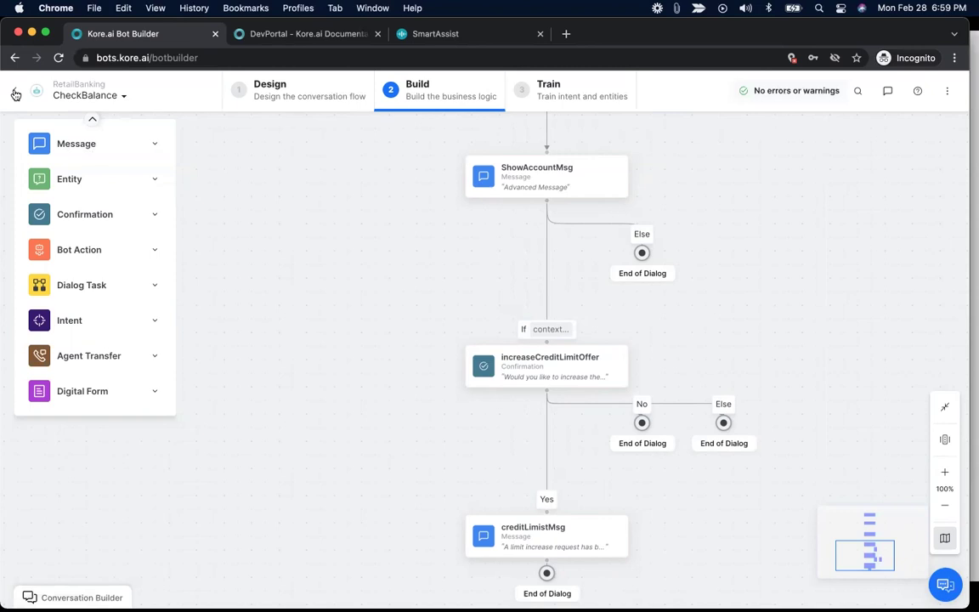
# Leave the dialog builder and open Natural Language > Training.
pyautogui.click(15, 95)
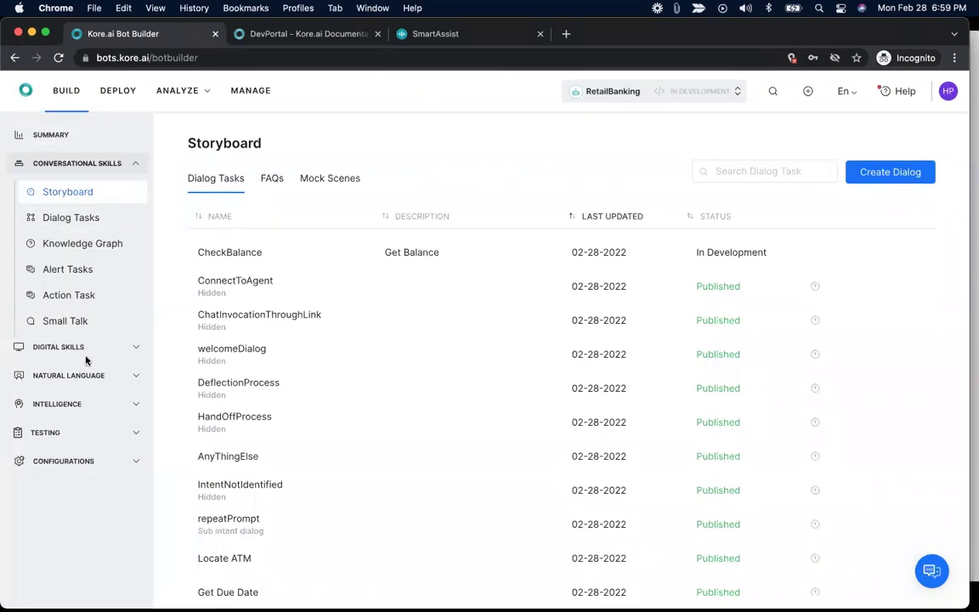
pyautogui.click(127, 379)
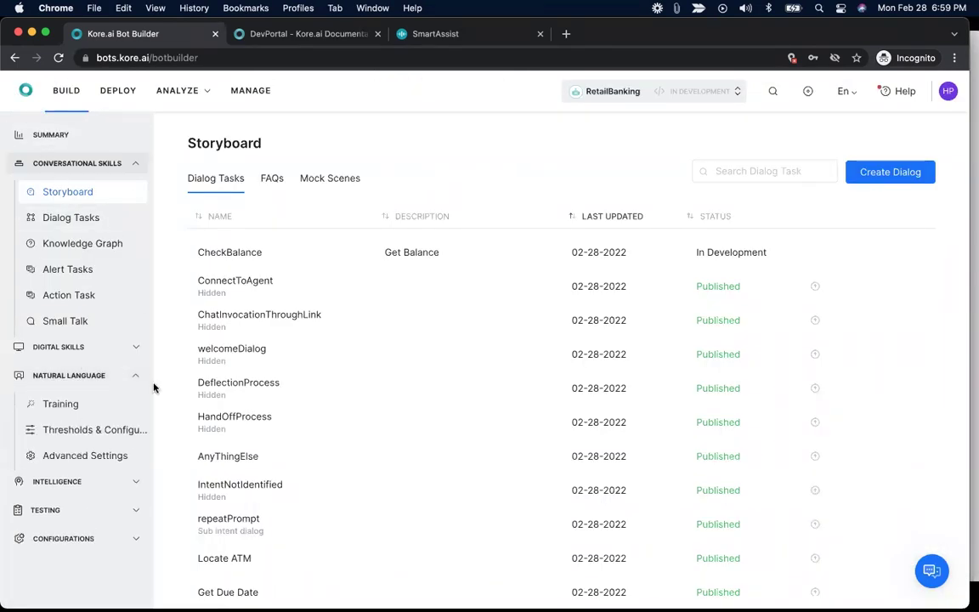
pyautogui.click(71, 405)
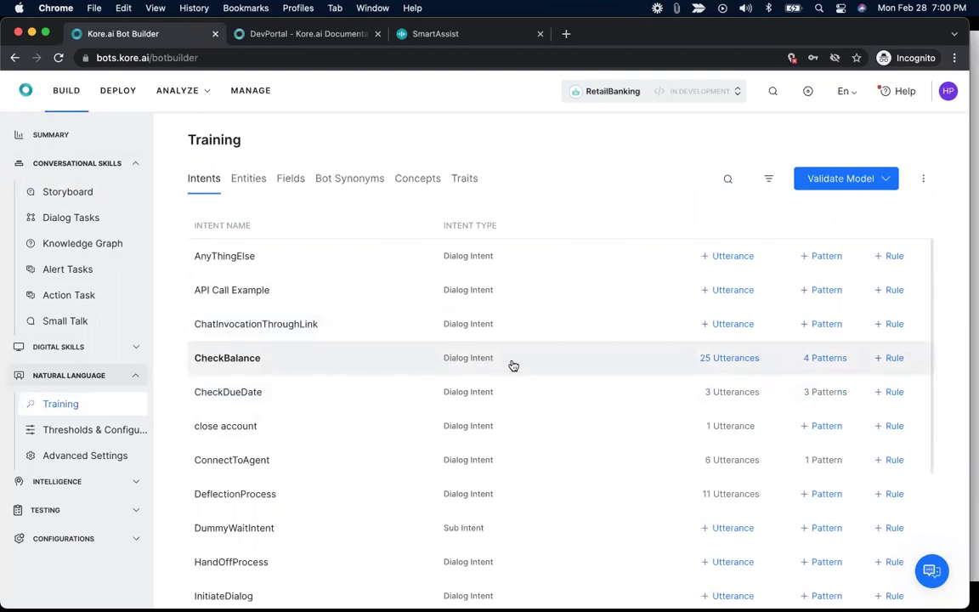
# Review CheckBalance's 25 utterances, including a tagged entity, and its 4 patterns.
pyautogui.click(725, 360)
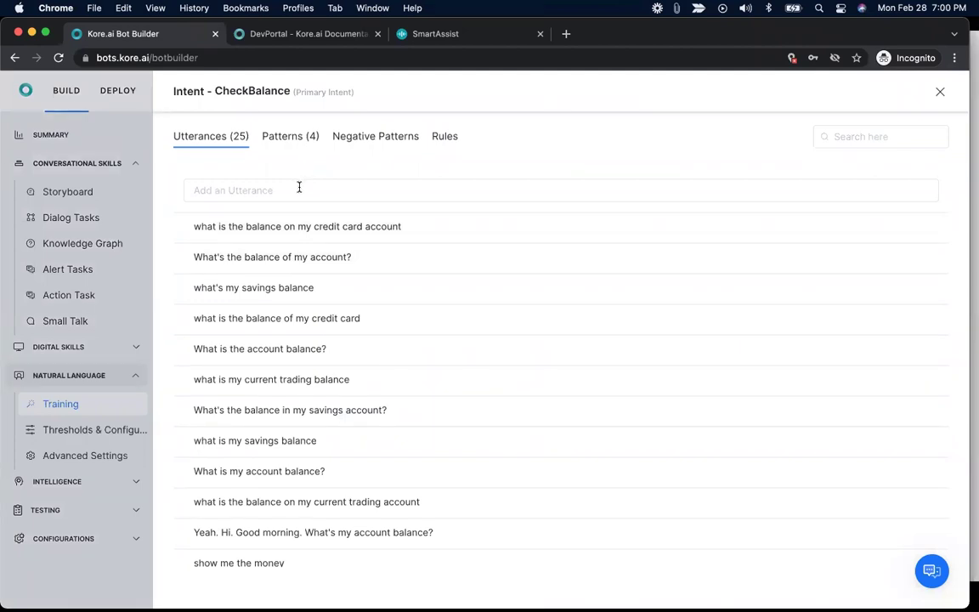
pyautogui.scroll(-10, 431, 258)
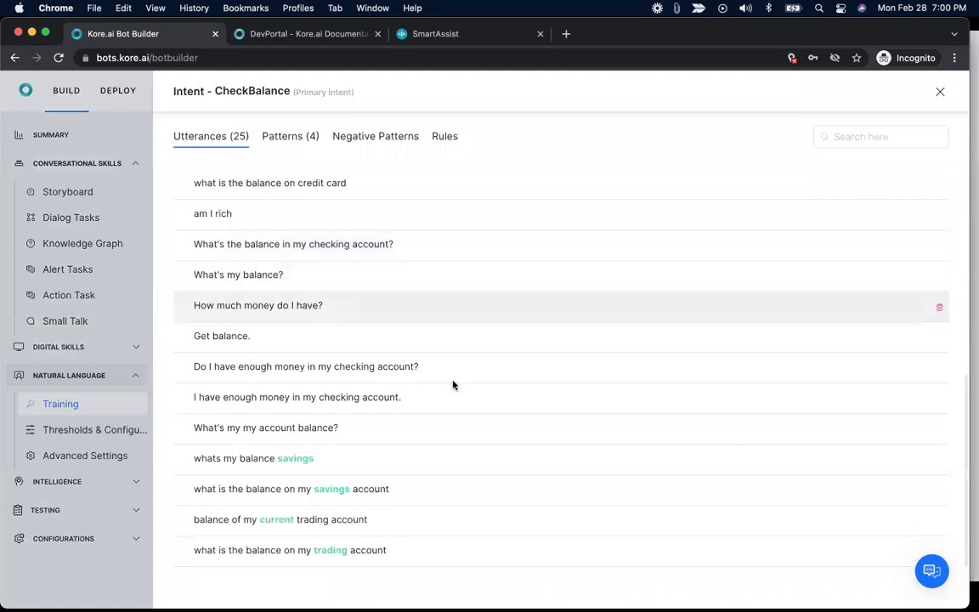
pyautogui.click(450, 489)
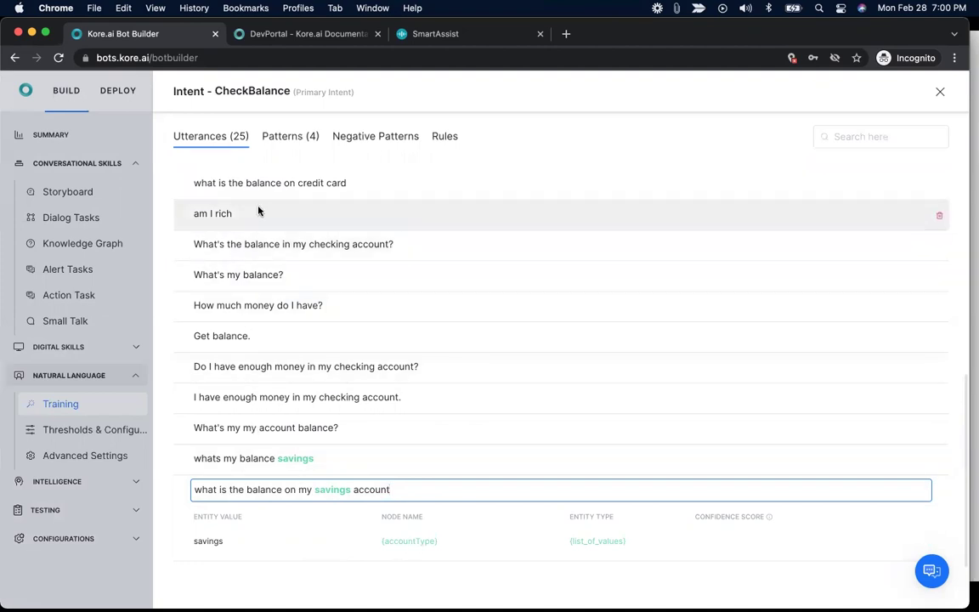
pyautogui.click(278, 139)
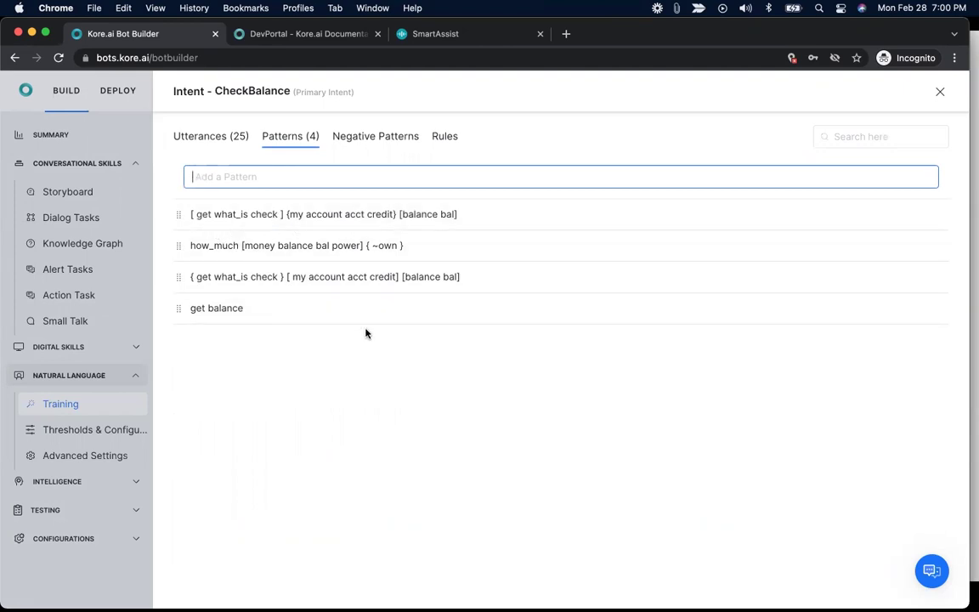
pyautogui.click(203, 136)
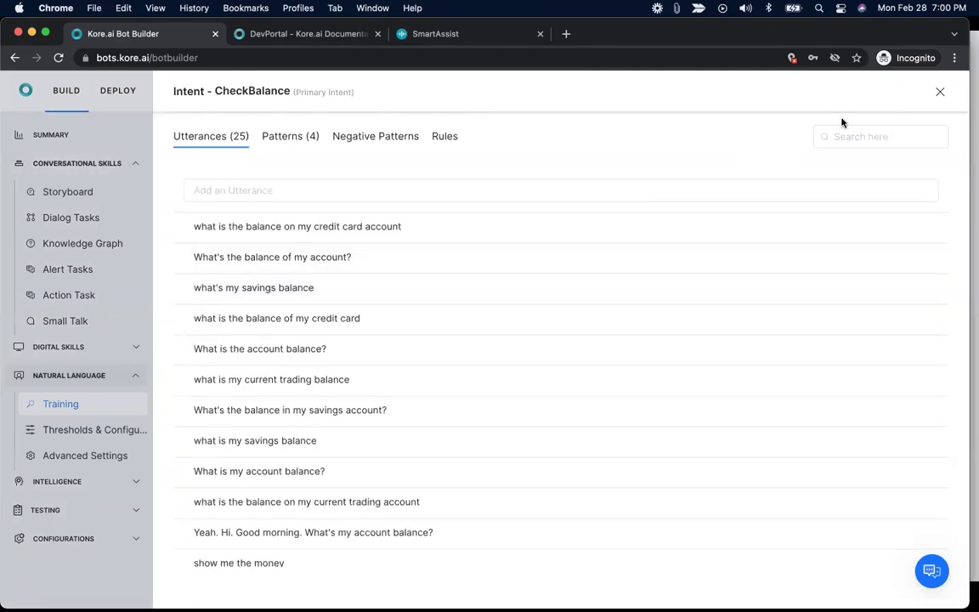
# Close the CheckBalance details and review the Machine Learning network type options without changing them.
pyautogui.click(938, 94)
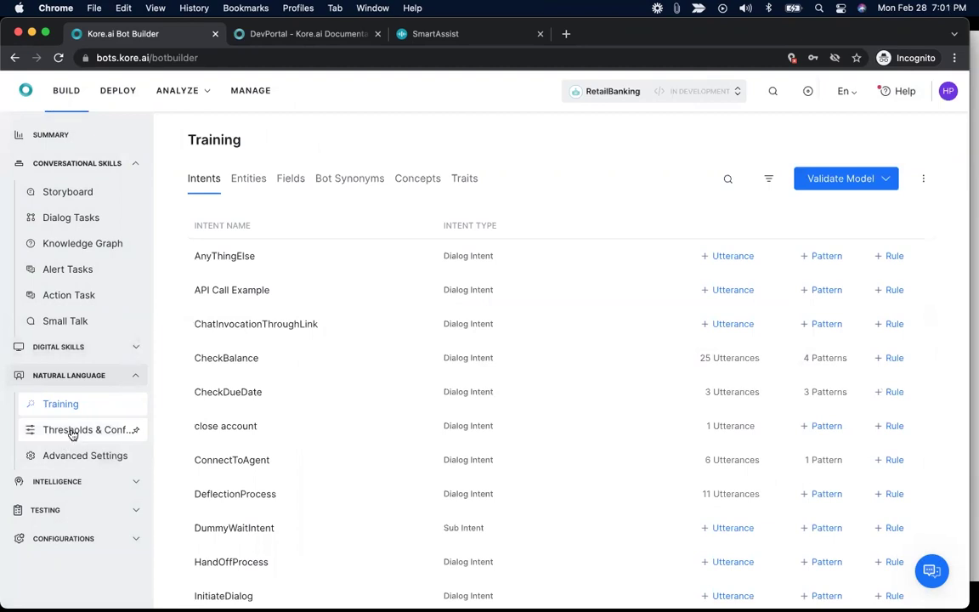
pyautogui.click(72, 434)
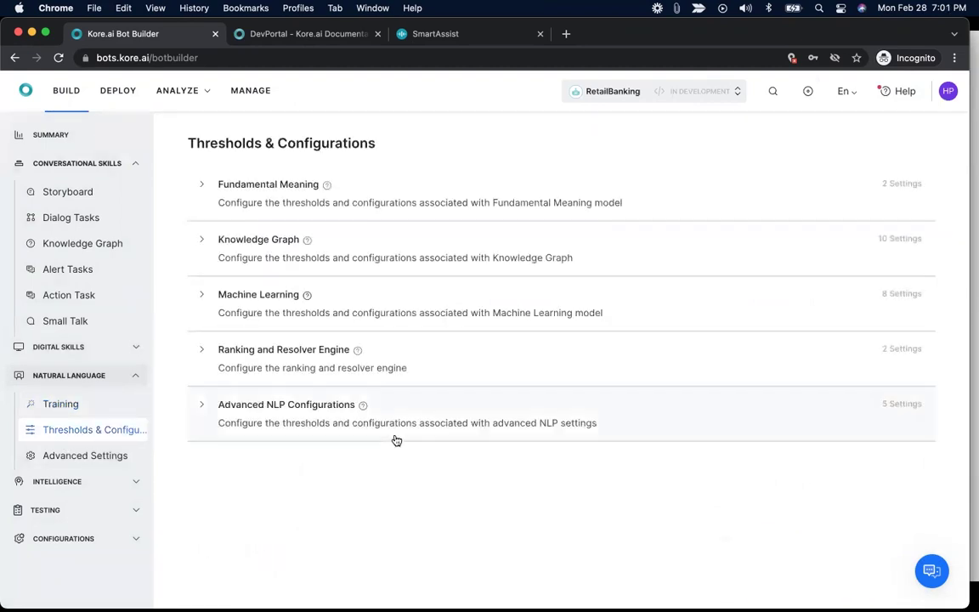
pyautogui.click(201, 301)
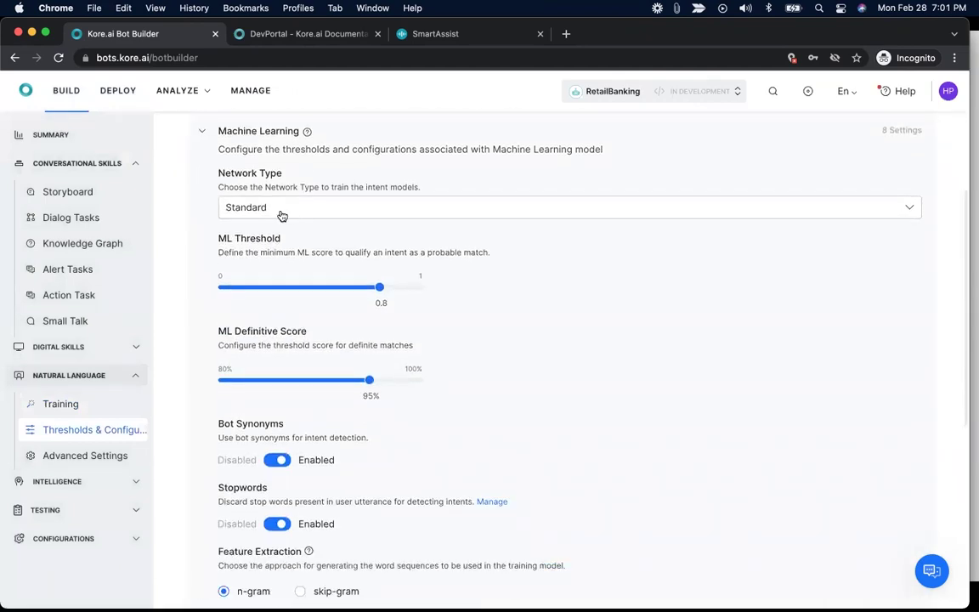
pyautogui.click(290, 213)
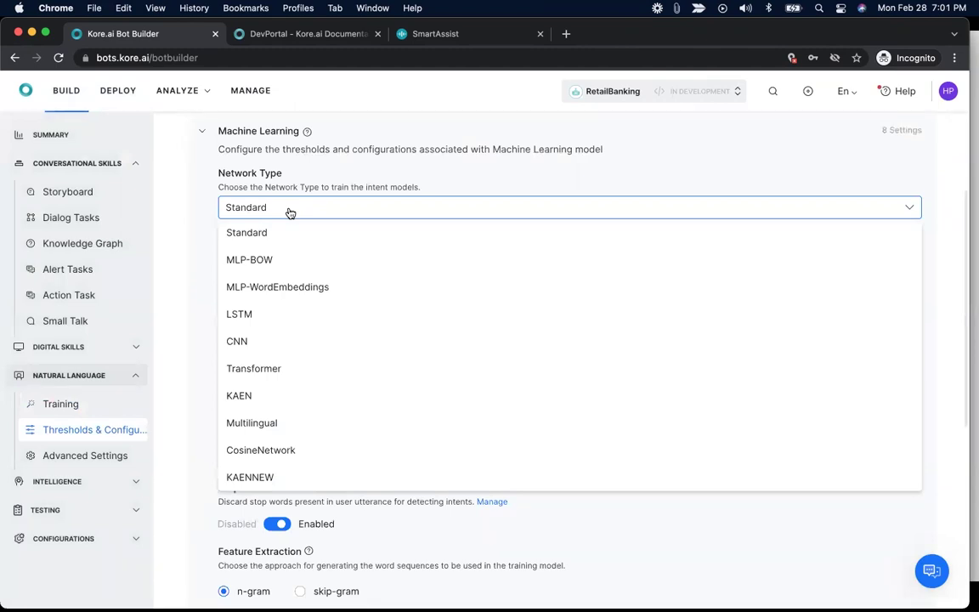
pyautogui.click(192, 289)
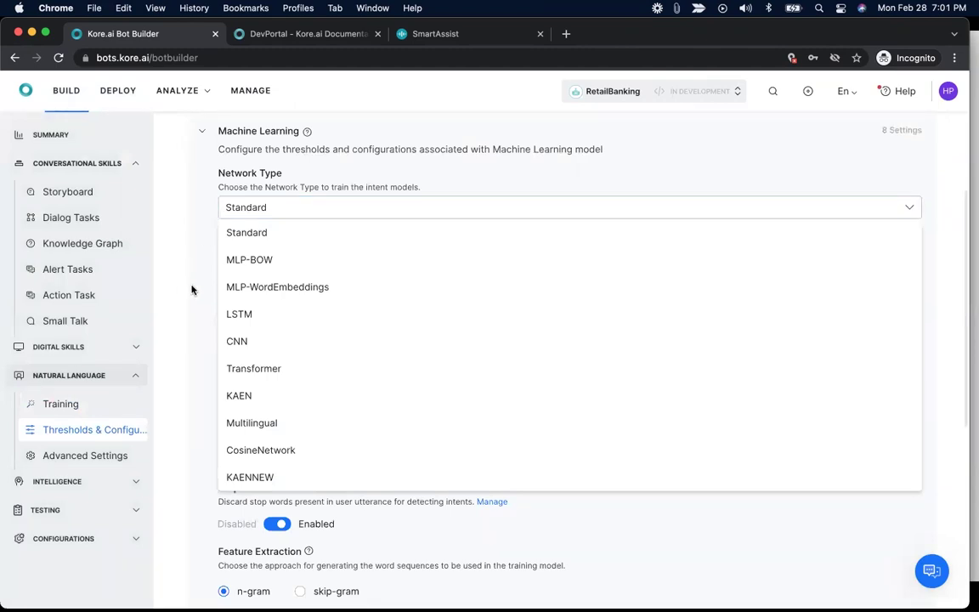
# Expand Advanced NLP Configurations to show its five settings, with only Sentence Split on.
pyautogui.moveTo(362, 287)
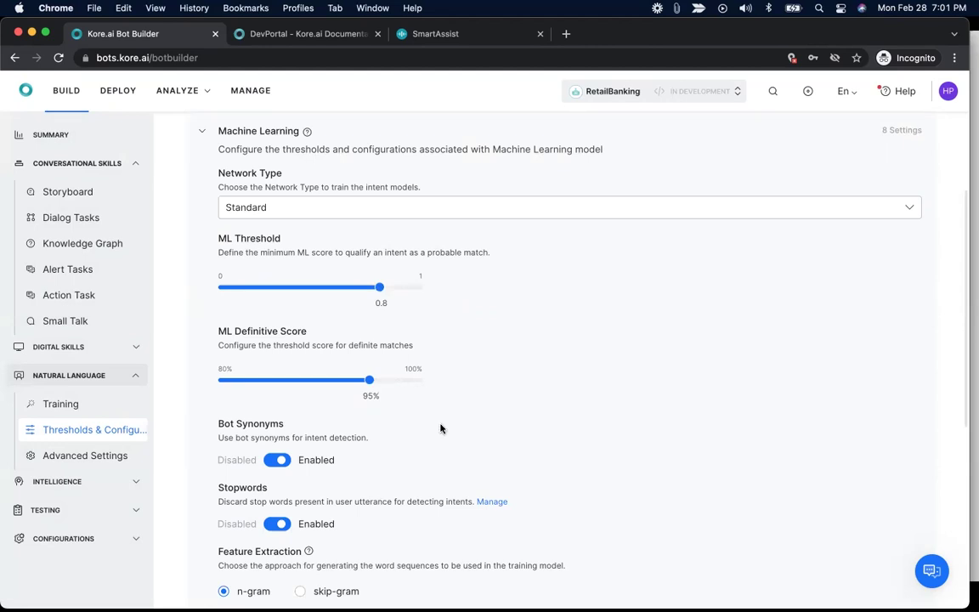
pyautogui.scroll(-5, 442, 425)
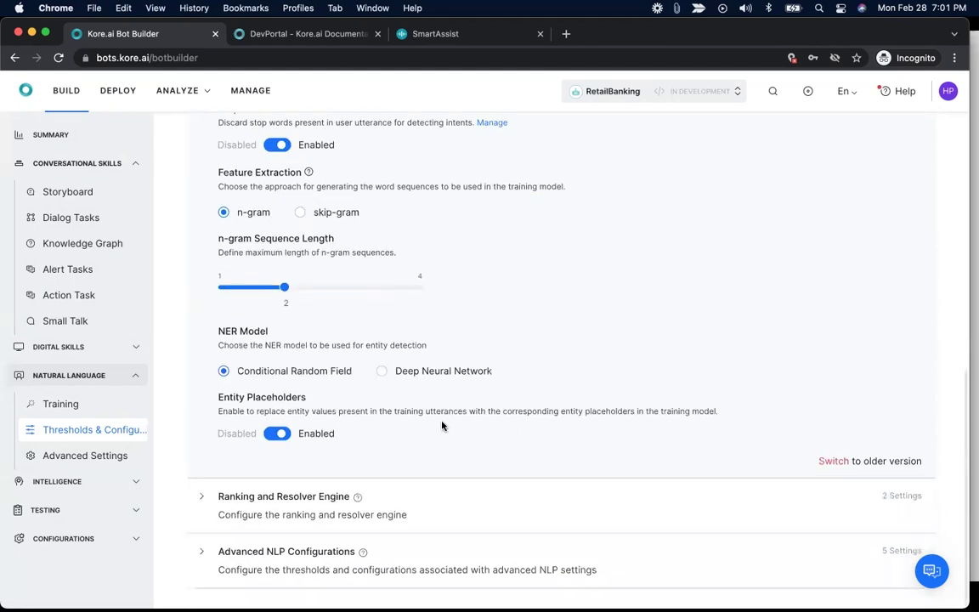
pyautogui.click(200, 553)
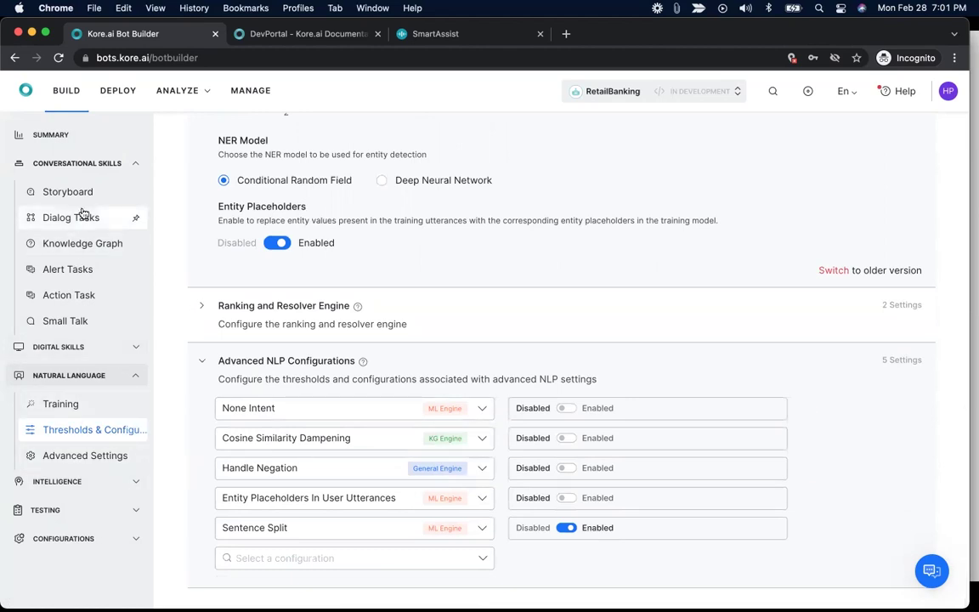
# Go to Batch Testing under Testing > Utterance Testing.
pyautogui.click(134, 511)
pyautogui.scroll(-1, 119, 502)
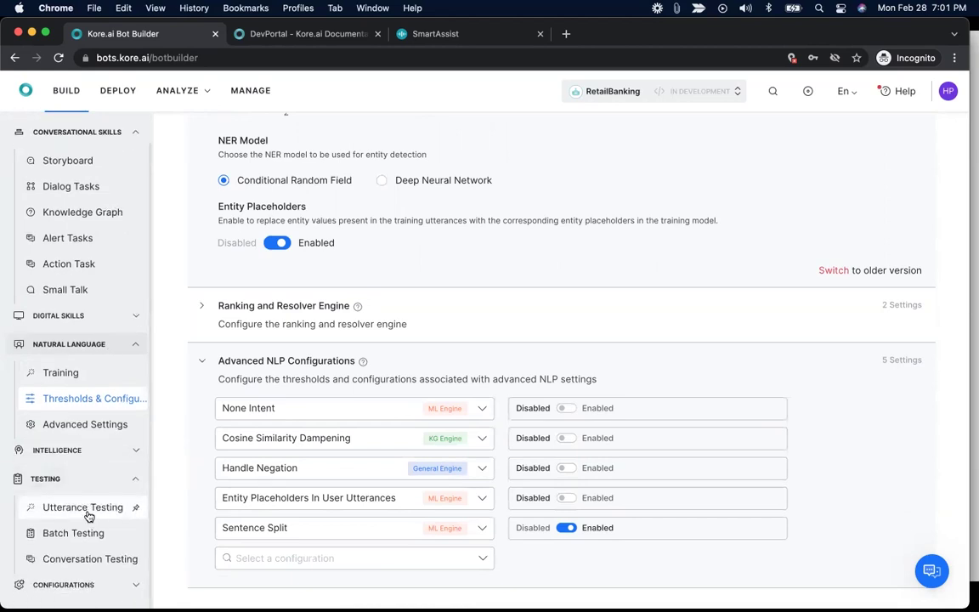
pyautogui.click(88, 516)
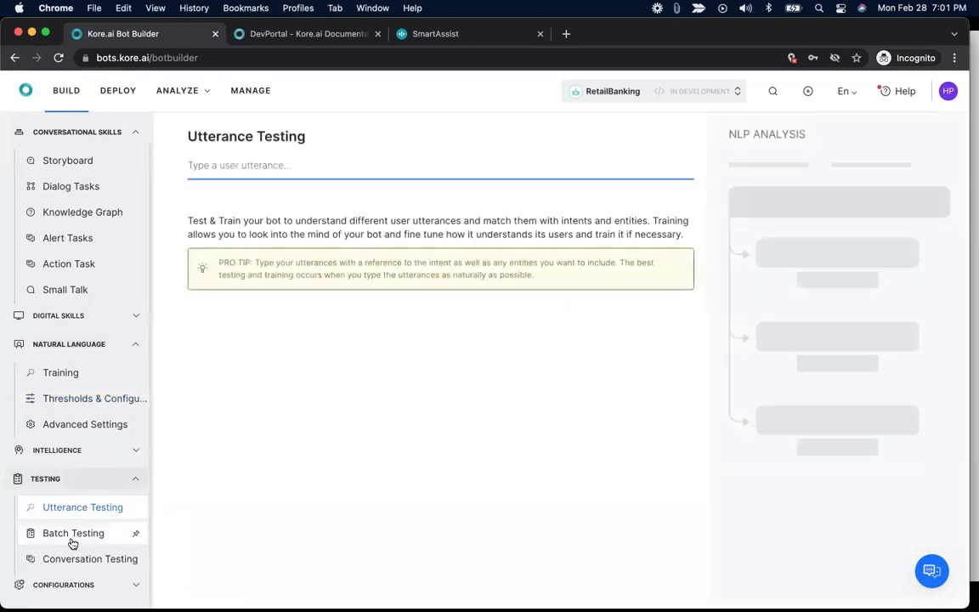
pyautogui.click(73, 541)
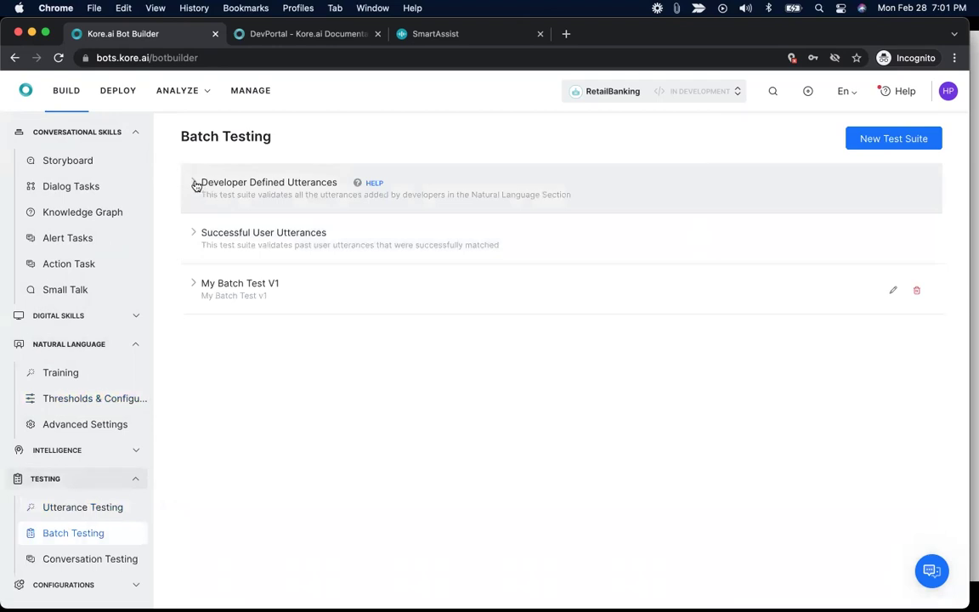
# Review Developer Defined Utterances, Successful User Utterances and My Batch Test V1 results (F1 1.00).
pyautogui.click(194, 184)
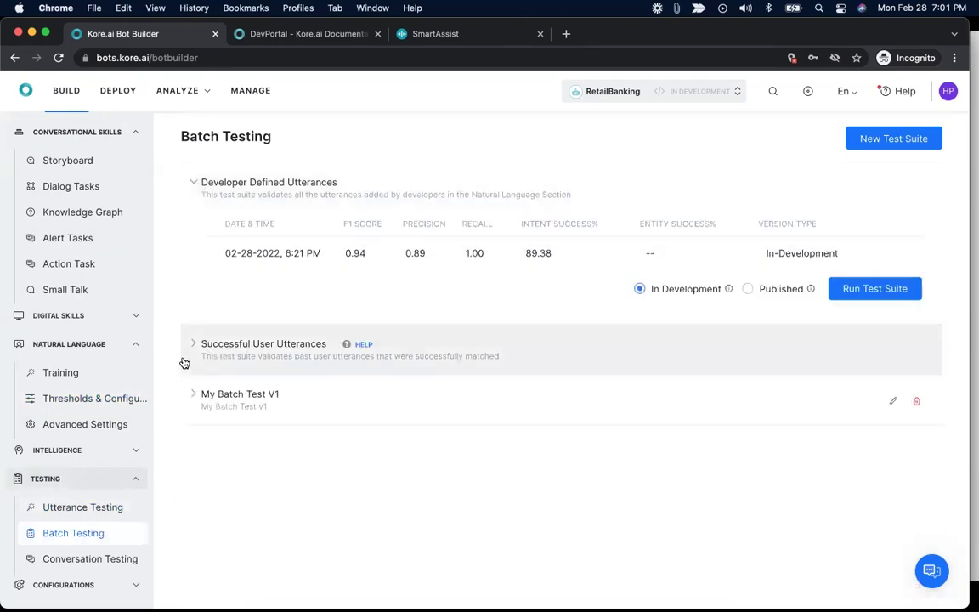
pyautogui.click(189, 346)
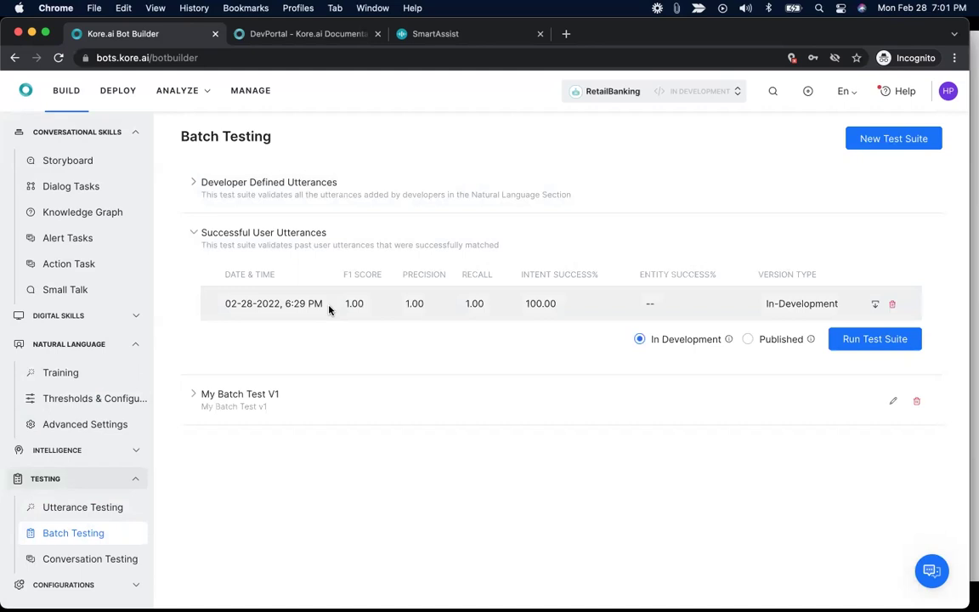
pyautogui.click(193, 397)
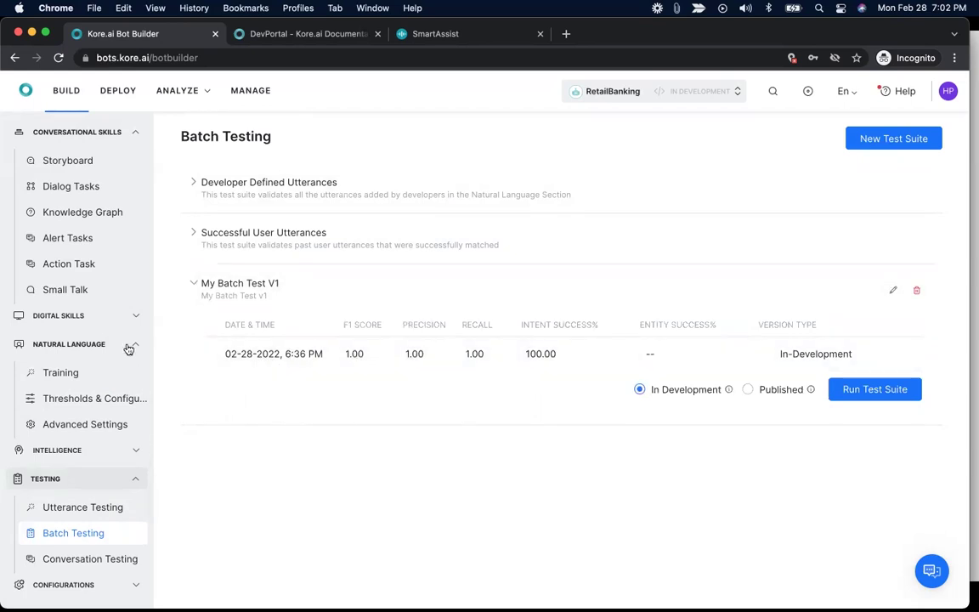
pyautogui.click(134, 480)
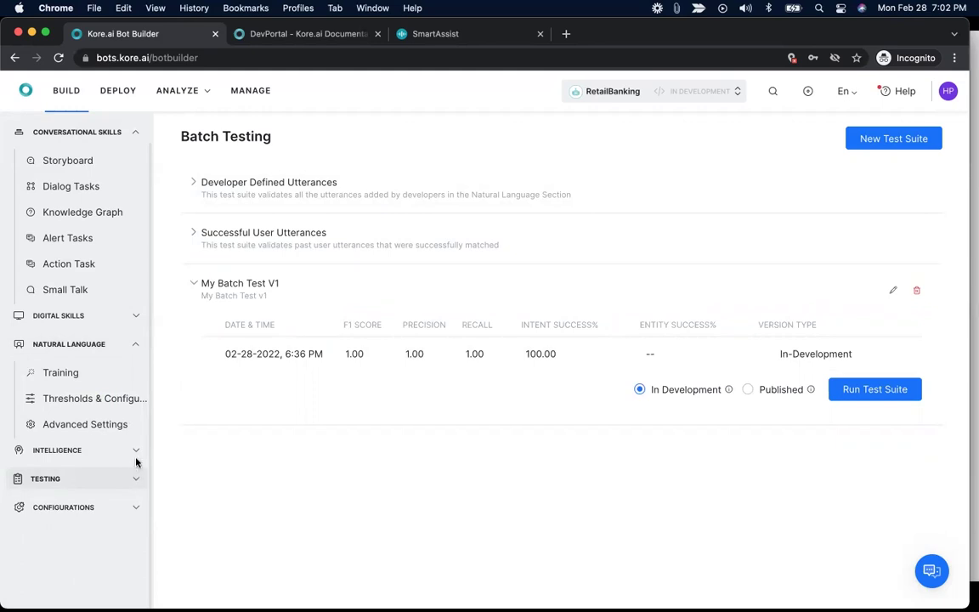
# Reach the Event Handlers page through Intelligence > Manage Interruptions.
pyautogui.click(136, 452)
pyautogui.scroll(-3, 135, 452)
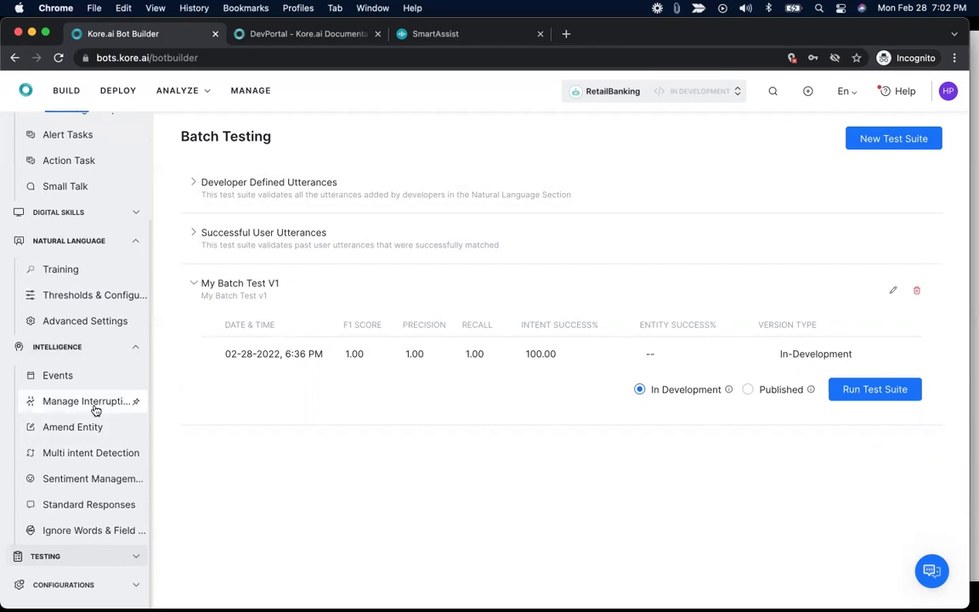
pyautogui.click(96, 408)
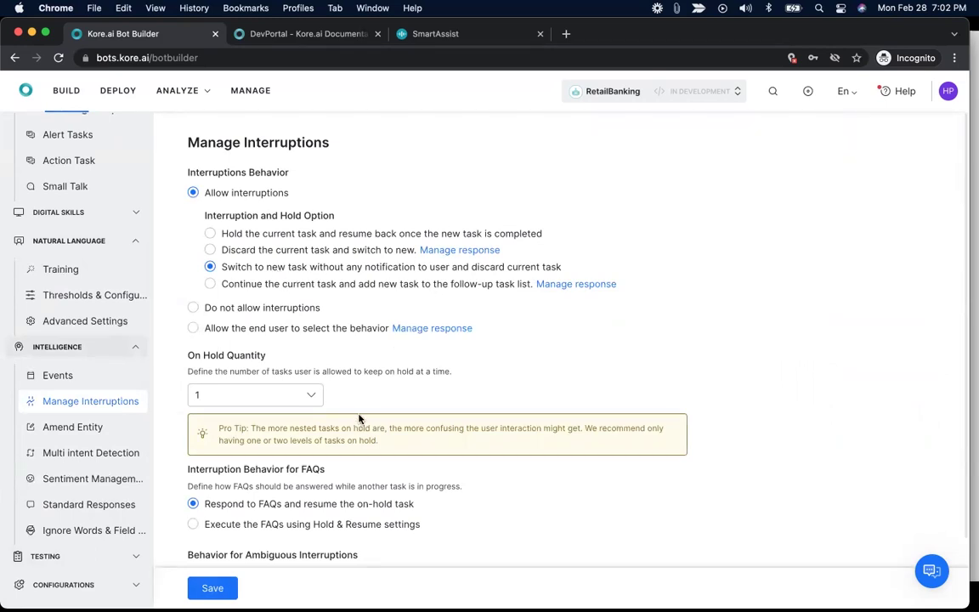
pyautogui.click(56, 377)
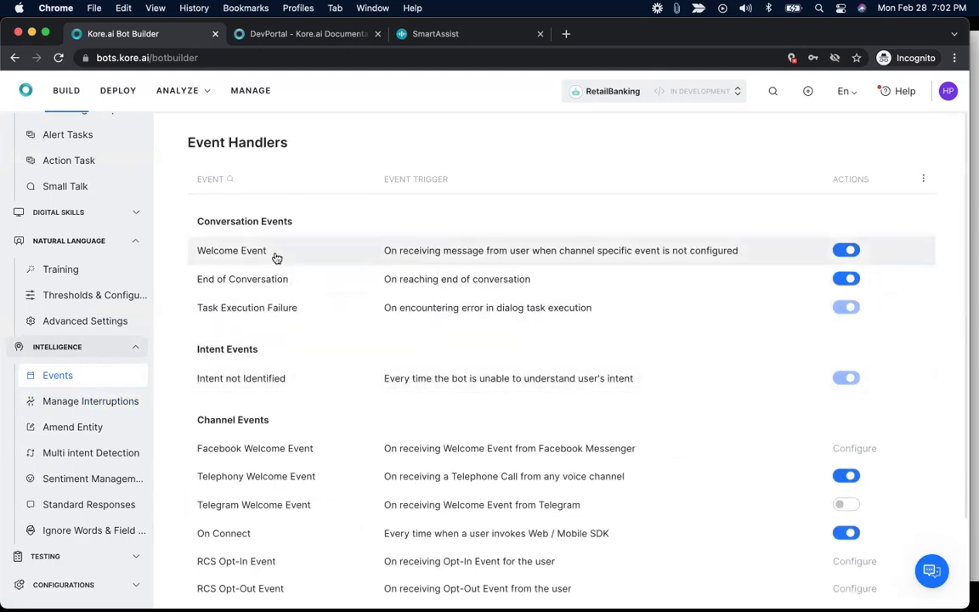
# Check the Intent not Identified event, keeping IntentNotIdentified as its dialog task.
pyautogui.click(390, 385)
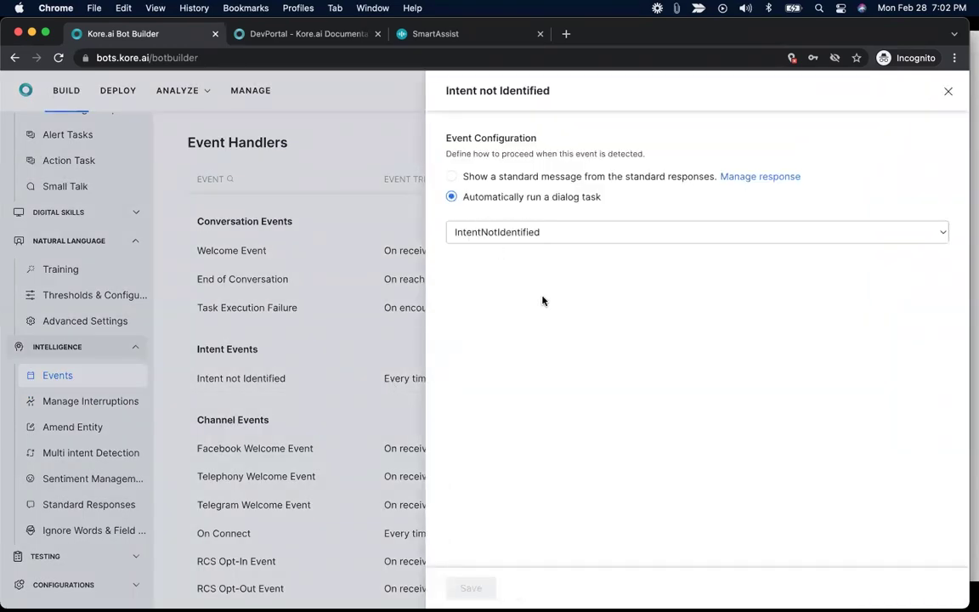
pyautogui.click(520, 237)
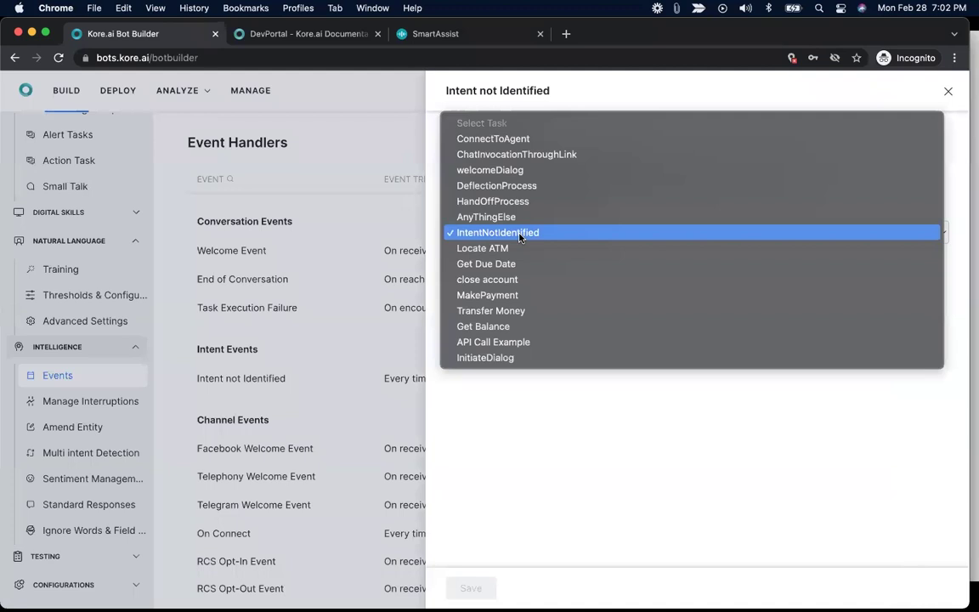
pyautogui.click(728, 470)
pyautogui.click(948, 94)
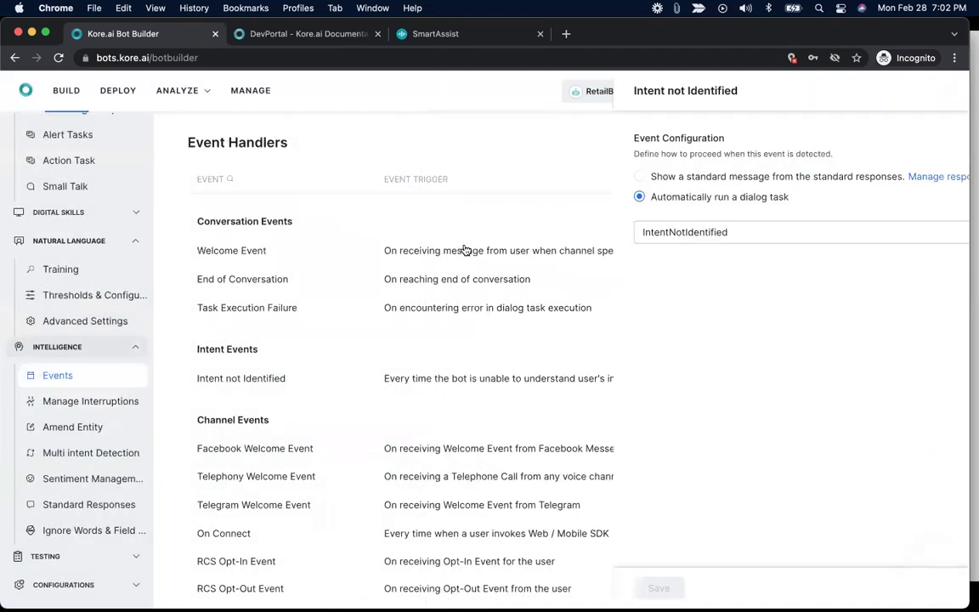
# Expand and collapse the Configurations and Intelligence sidebar lists.
pyautogui.click(135, 586)
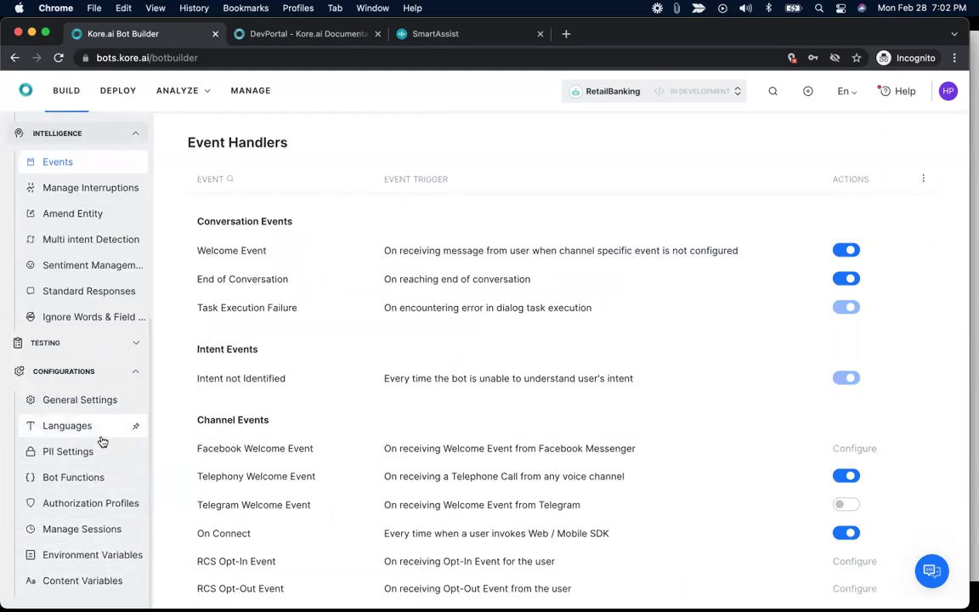
pyautogui.moveTo(89, 435)
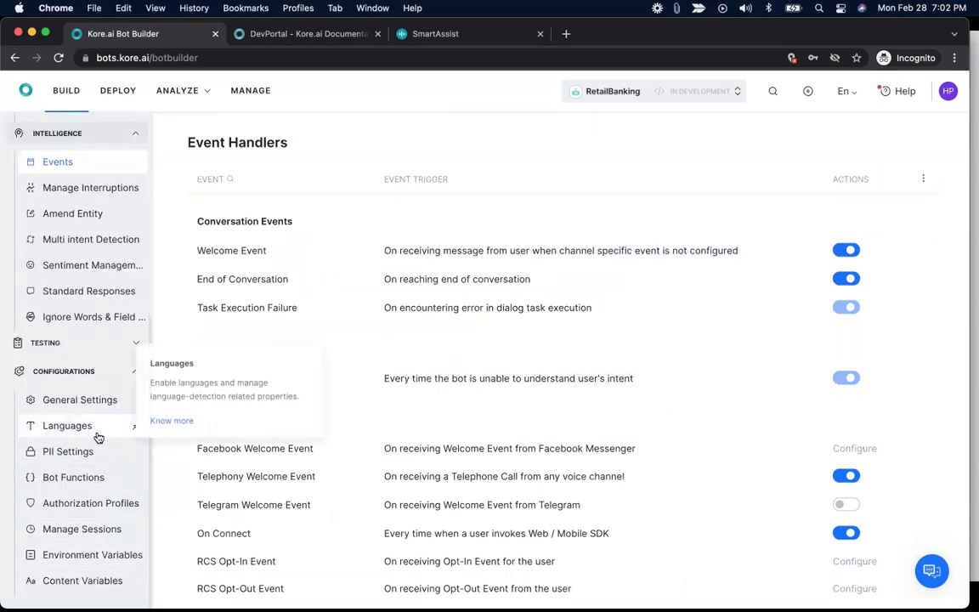
pyautogui.moveTo(92, 455)
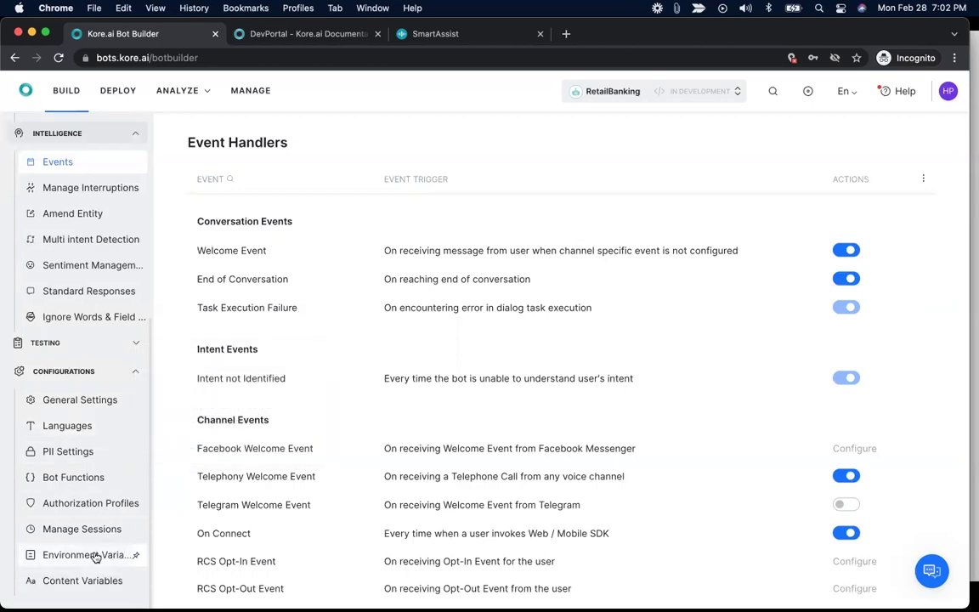
pyautogui.click(136, 371)
pyautogui.click(136, 135)
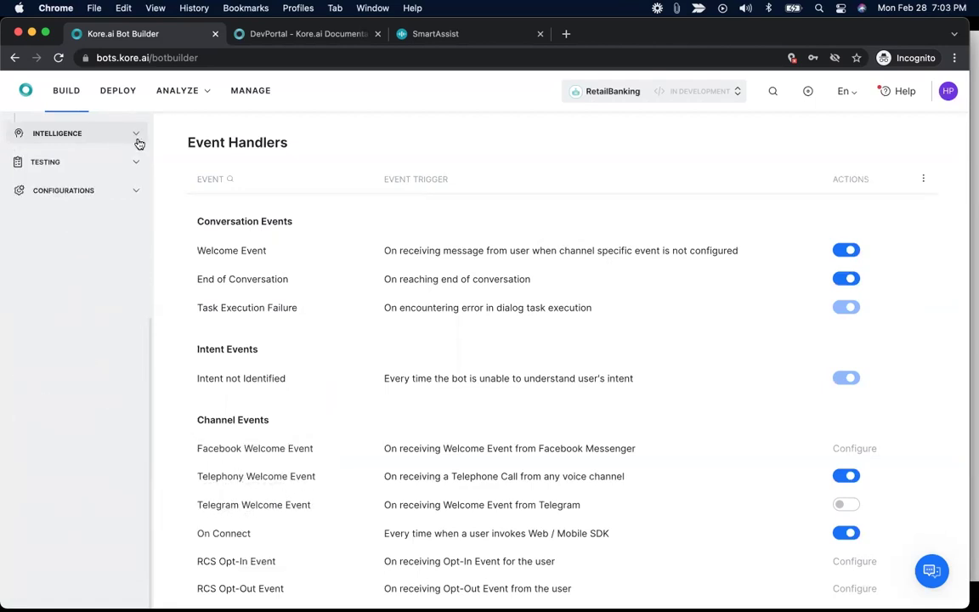
pyautogui.scroll(5, 120, 190)
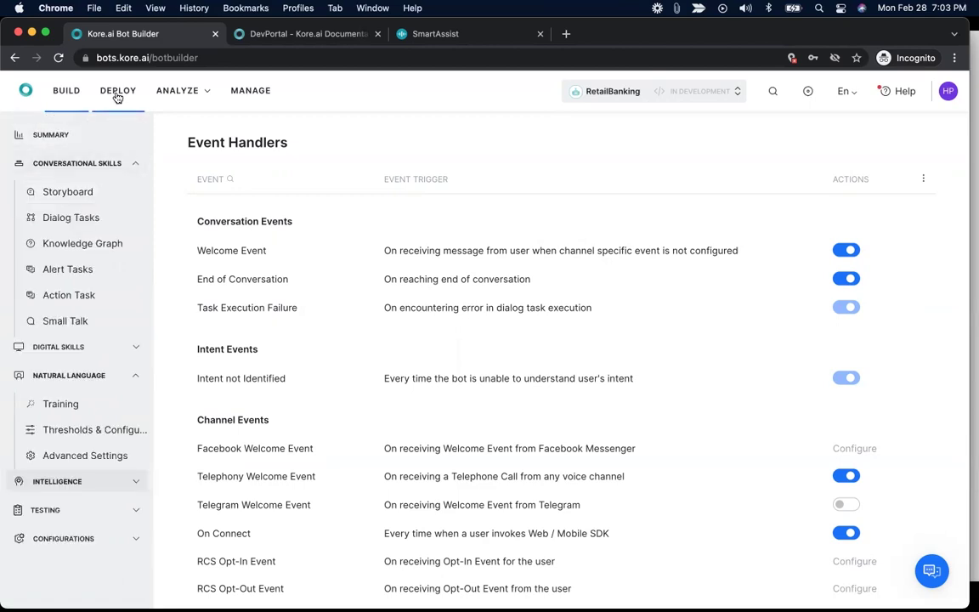
# Review the AudioCodes channel's Configurations and Voice Call Properties under Deploy Channels.
pyautogui.click(118, 96)
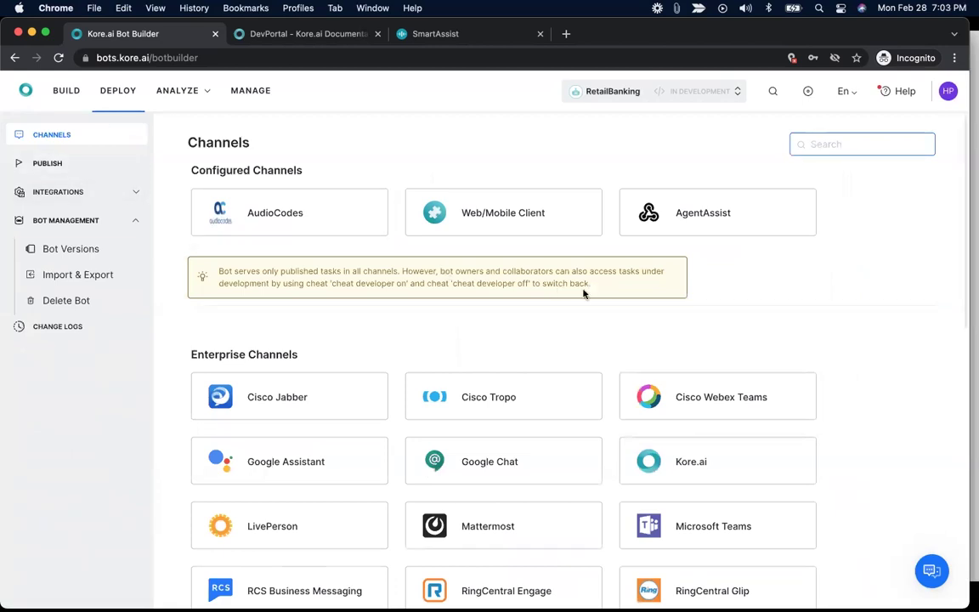
pyautogui.click(283, 222)
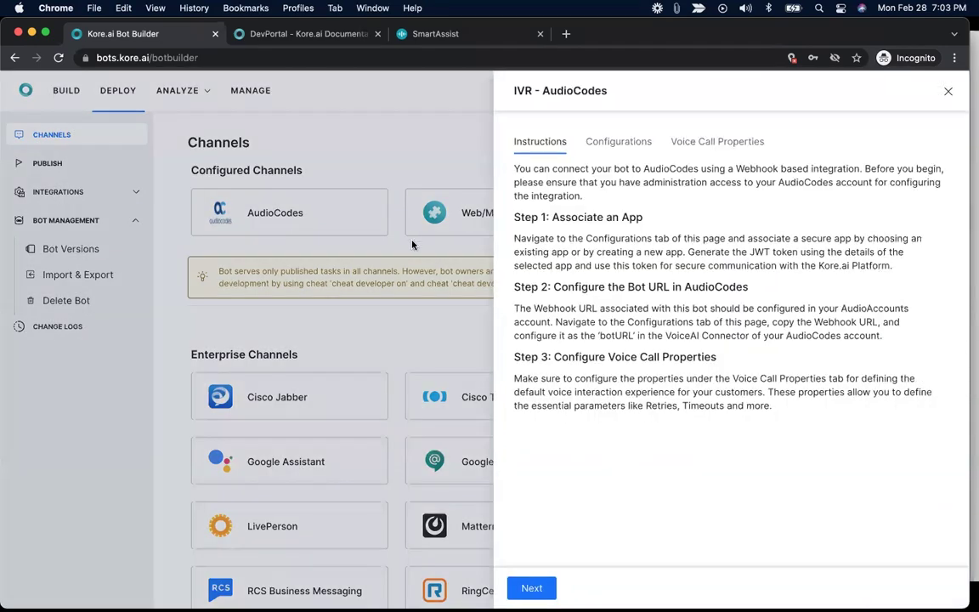
pyautogui.click(620, 142)
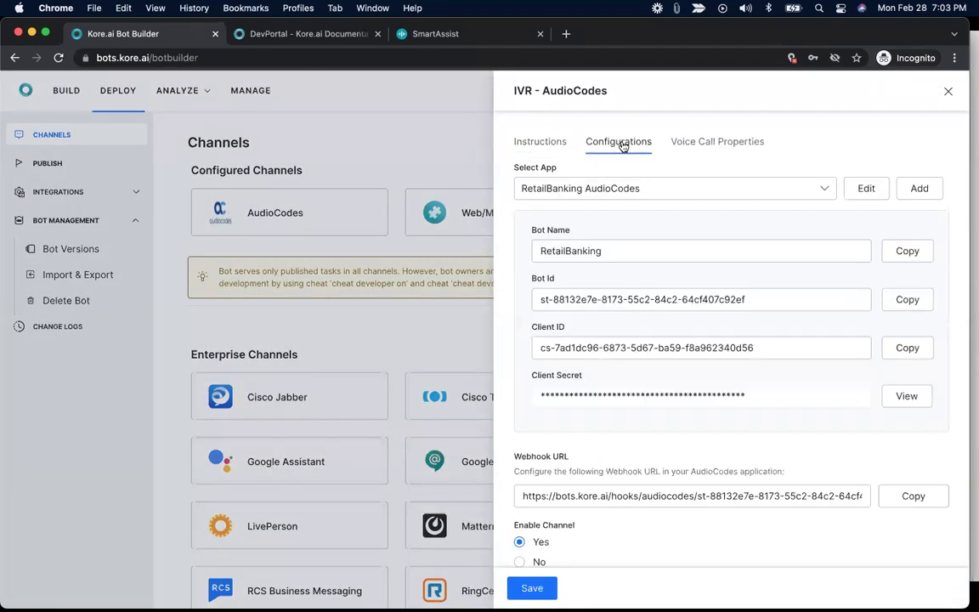
pyautogui.click(711, 147)
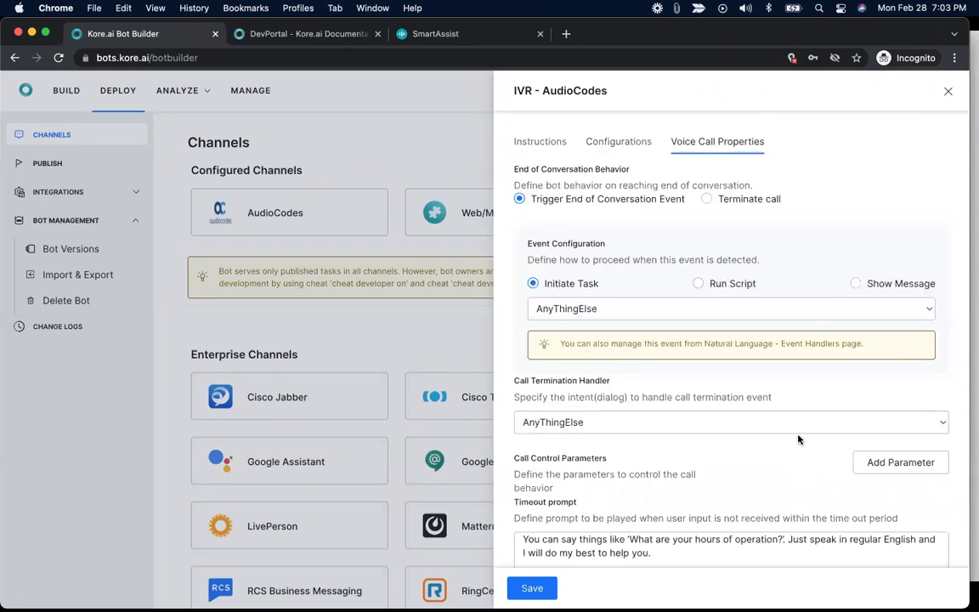
pyautogui.scroll(-5, 764, 403)
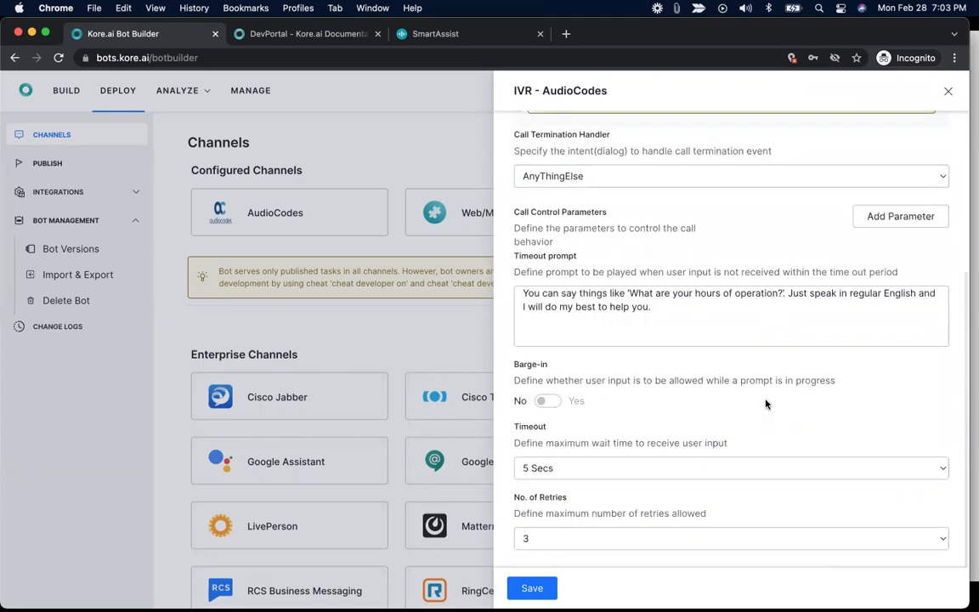
pyautogui.click(948, 93)
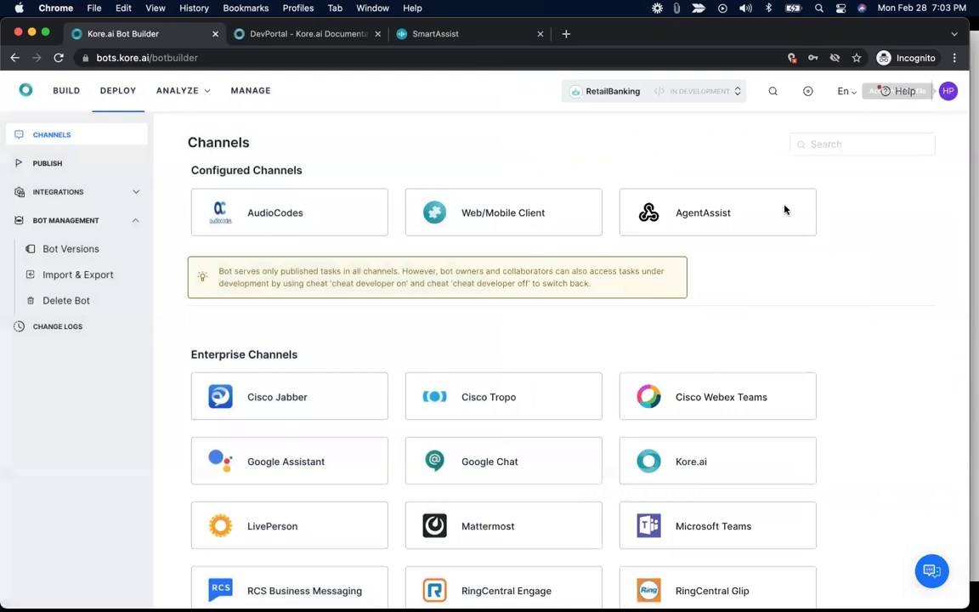
# Open NLP Metrics and show details for 'What's the balance in my savings account?'.
pyautogui.click(202, 92)
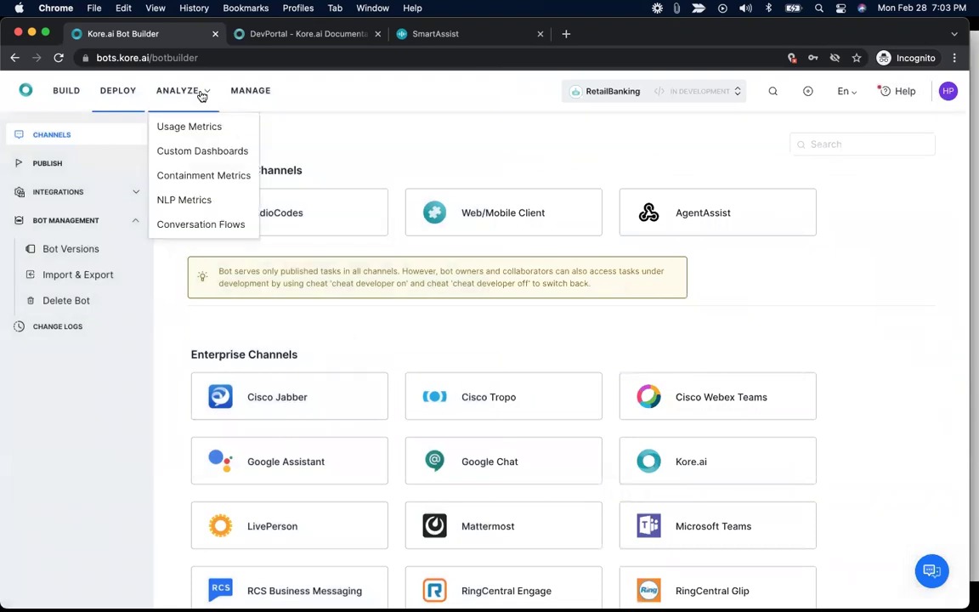
pyautogui.click(189, 200)
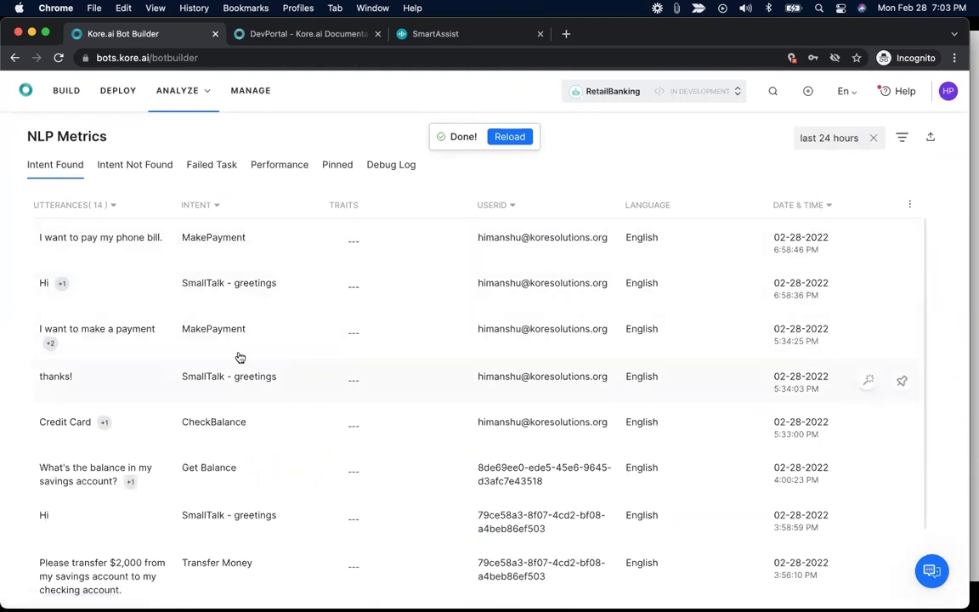
pyautogui.click(77, 479)
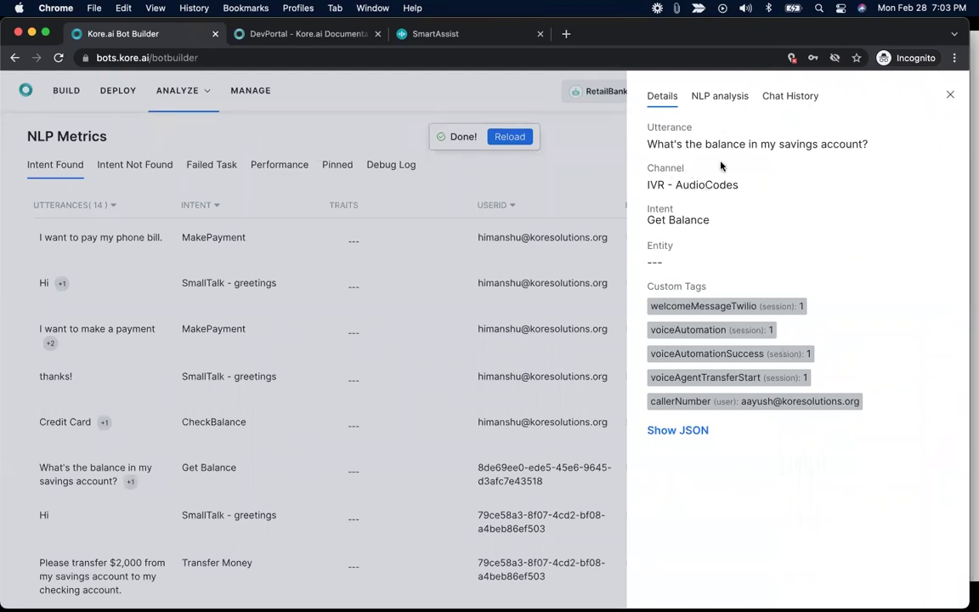
# Inspect the Machine Learning model's CheckBalance match and Fundamental Meaning word processing.
pyautogui.click(729, 102)
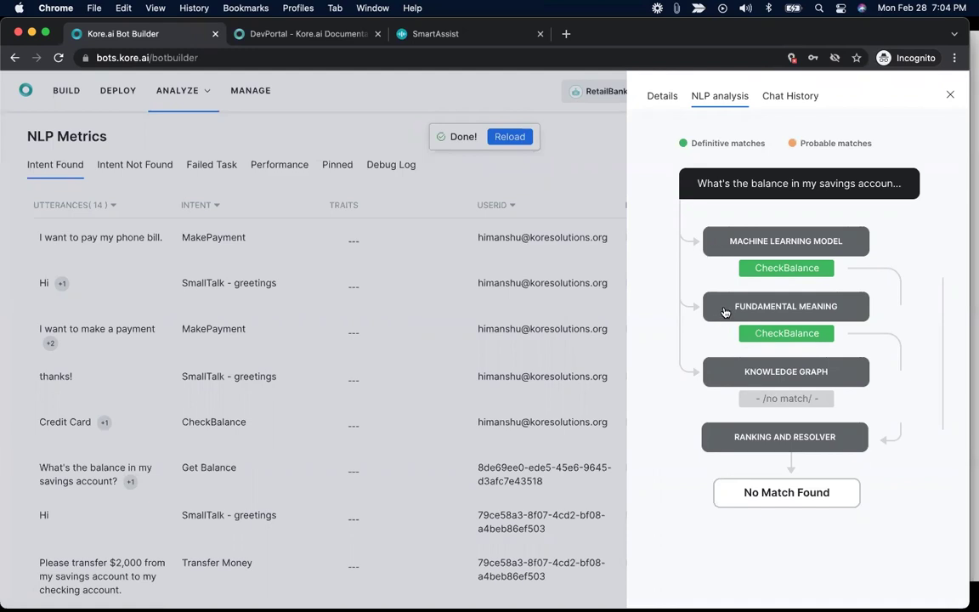
pyautogui.click(729, 243)
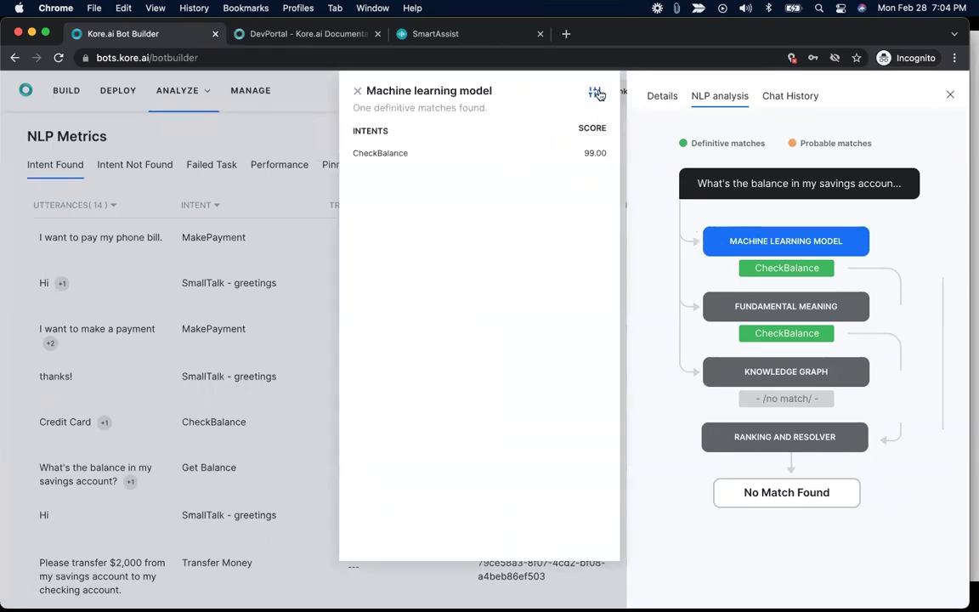
pyautogui.click(596, 93)
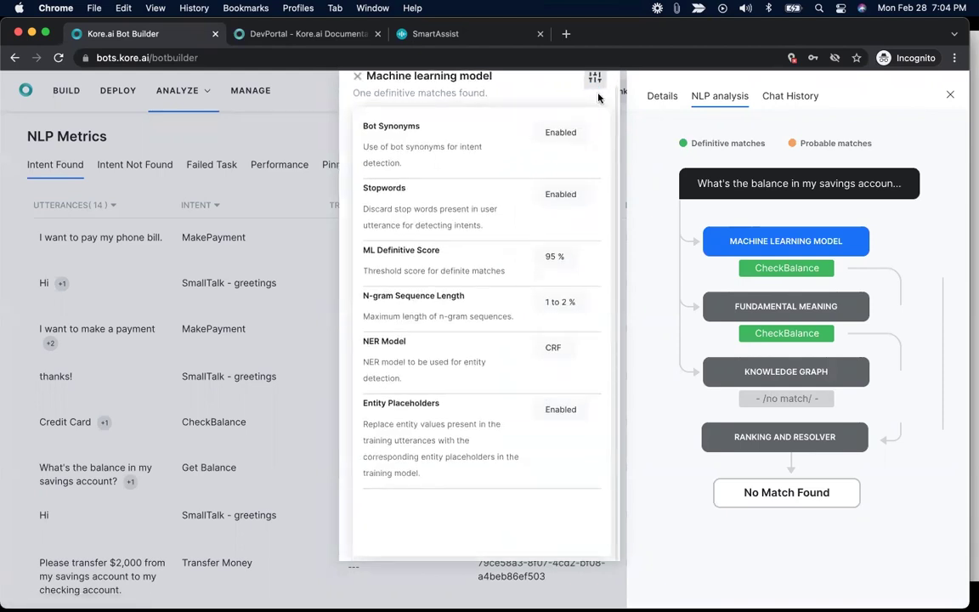
pyautogui.click(358, 81)
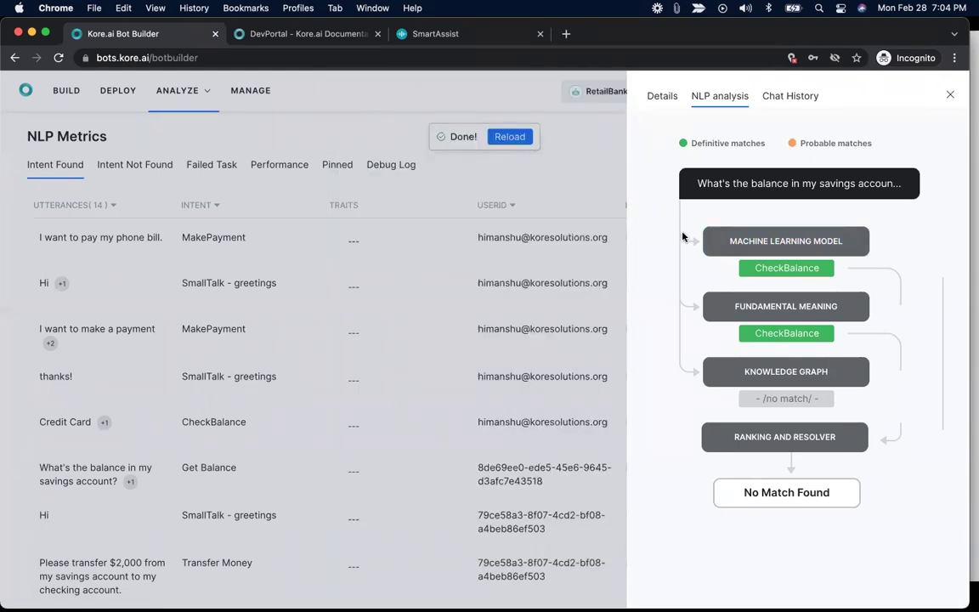
pyautogui.click(767, 314)
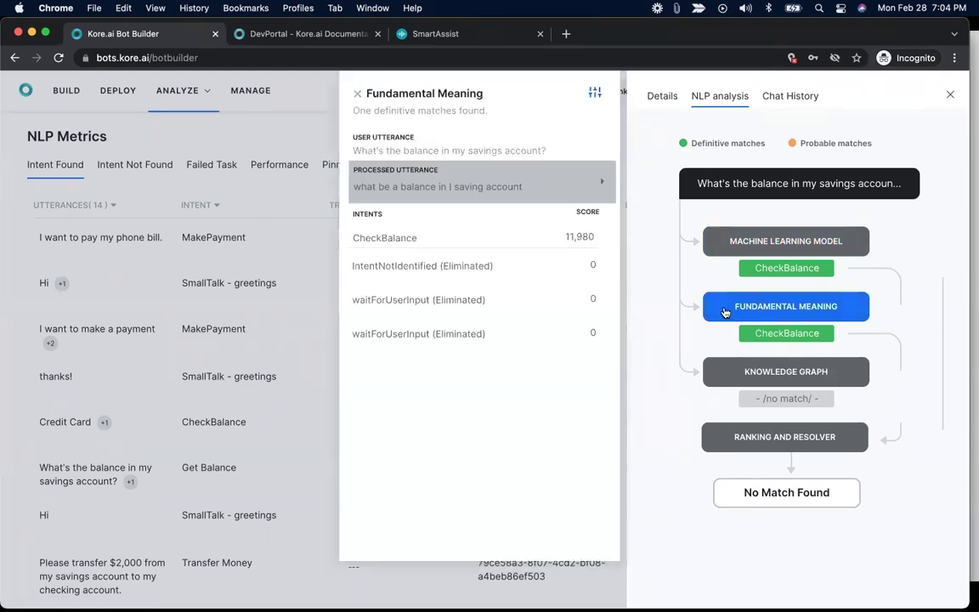
pyautogui.click(604, 186)
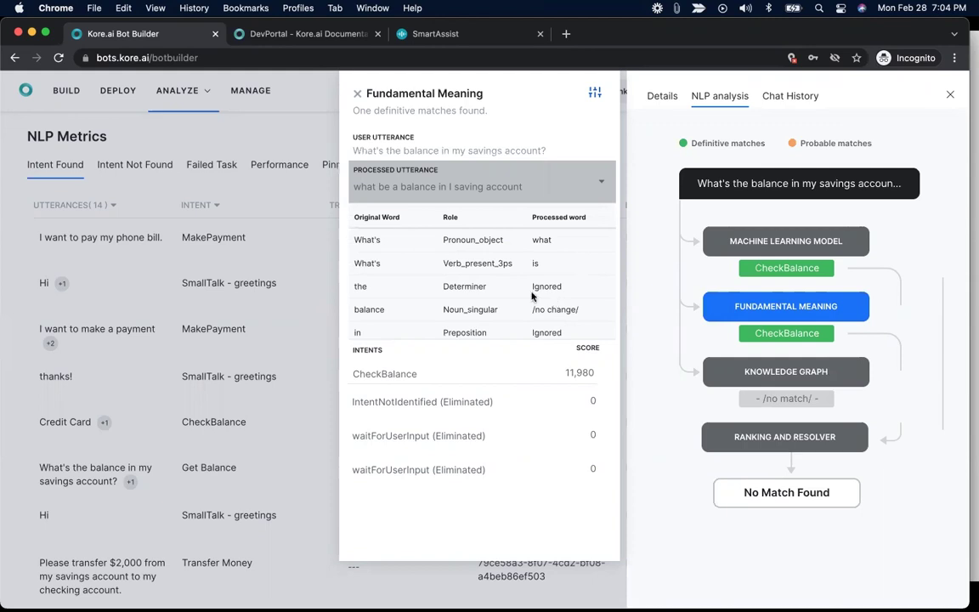
pyautogui.scroll(-3, 569, 292)
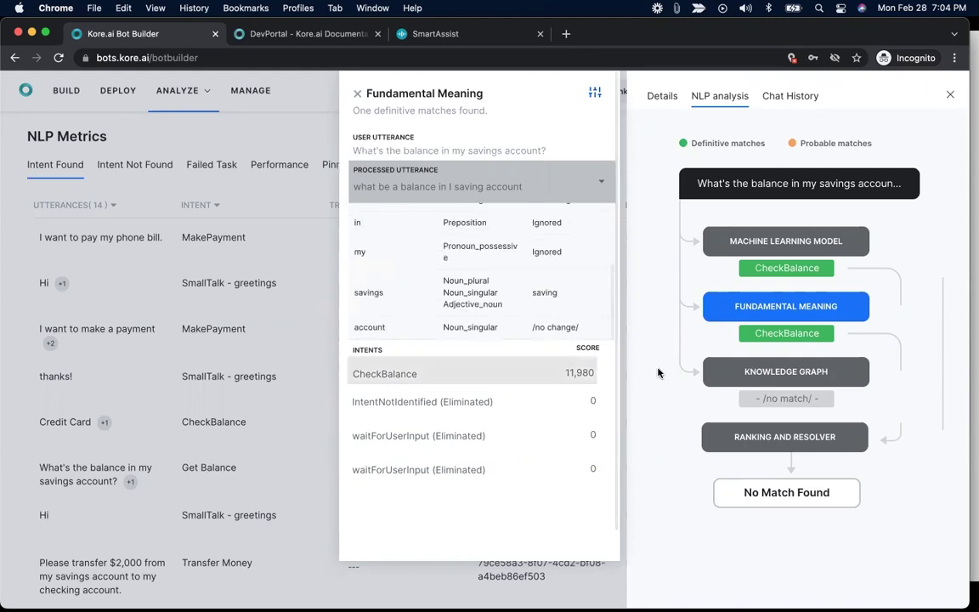
# Check the Knowledge Graph result and the Ranking and Resolver summary, then close it.
pyautogui.click(752, 374)
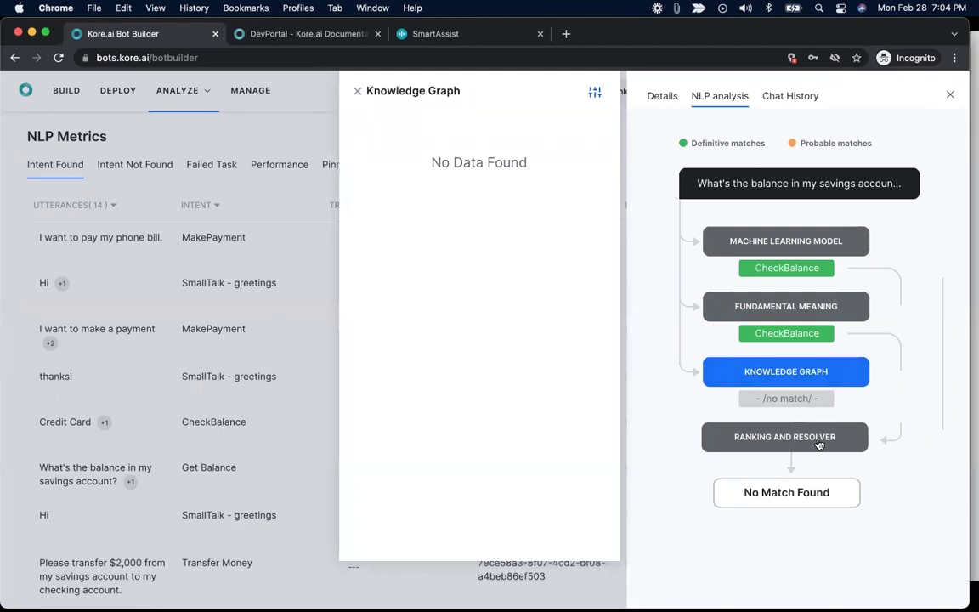
pyautogui.click(819, 444)
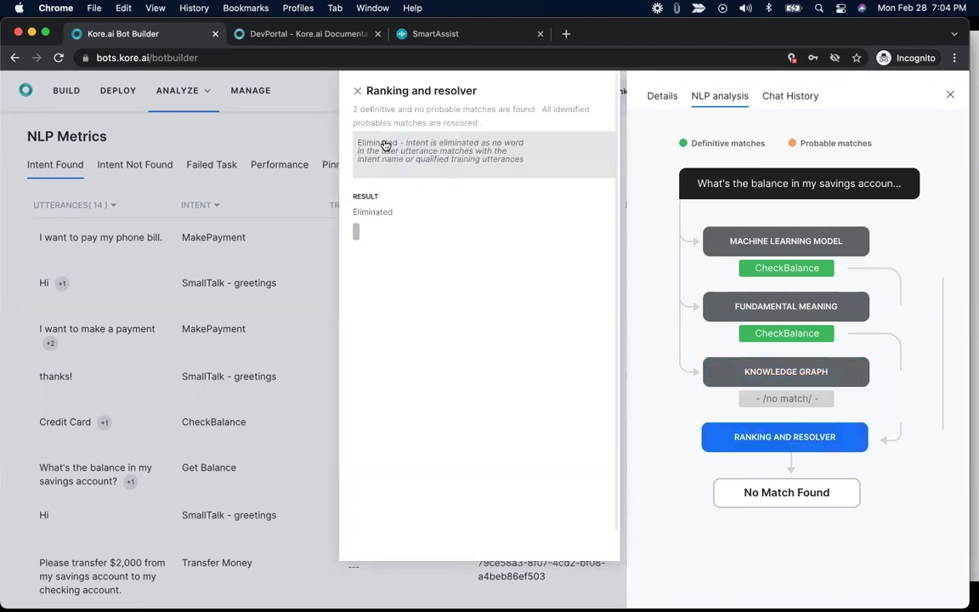
pyautogui.moveTo(351, 107); pyautogui.dragTo(504, 123)
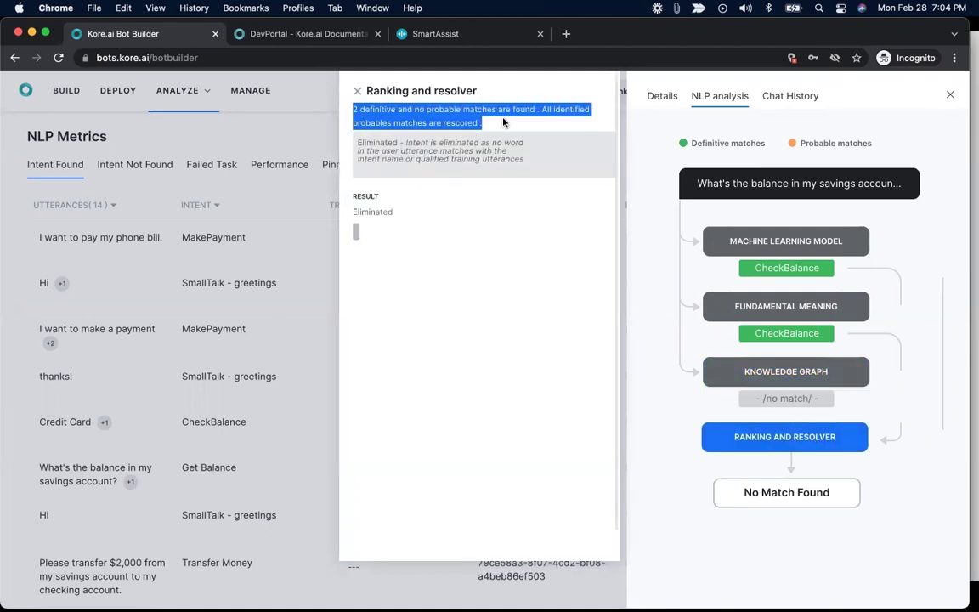
pyautogui.rightClick(360, 94)
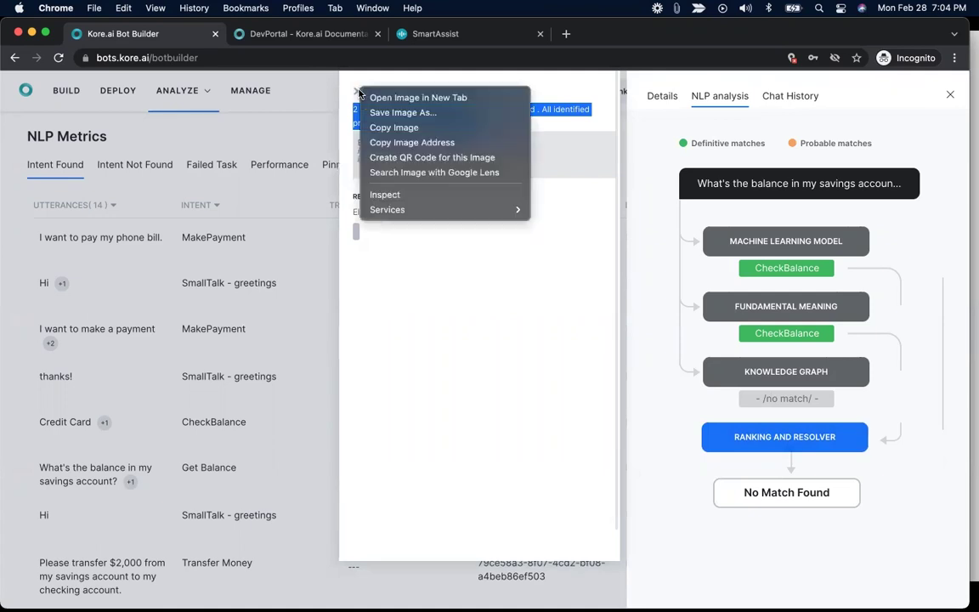
pyautogui.press('Escape')
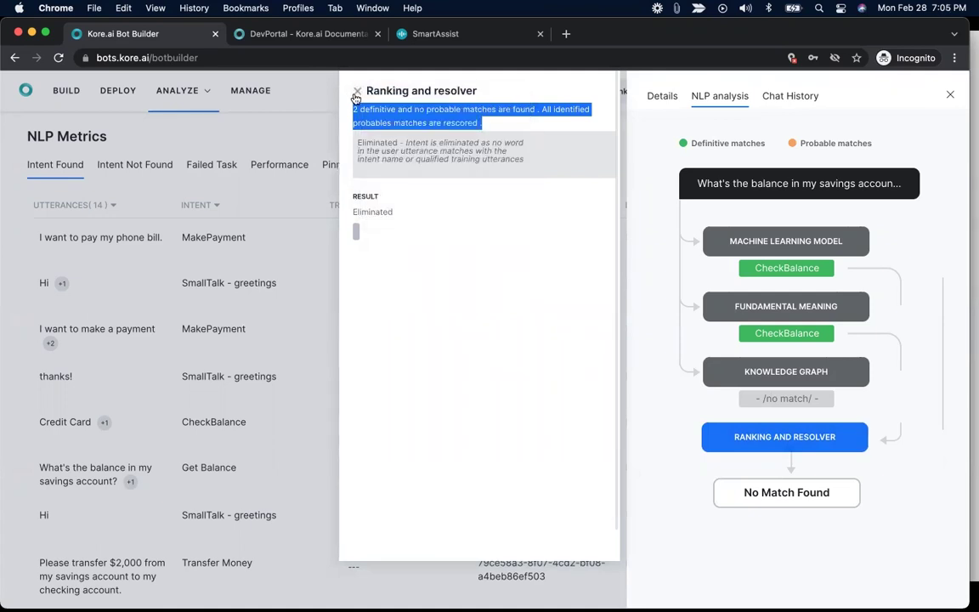
pyautogui.click(357, 91)
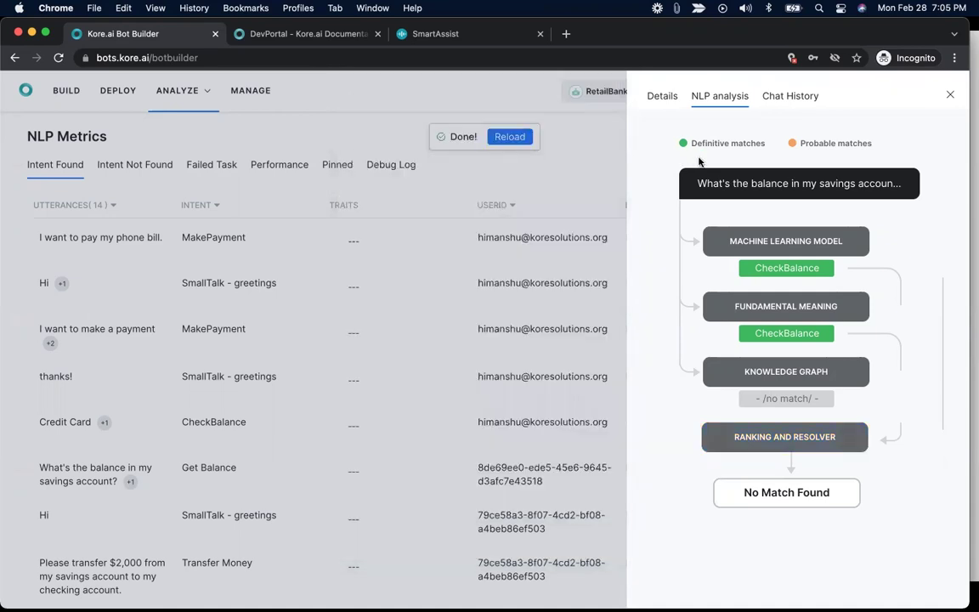
# Review the conversation's Chat History and close the utterance details panel.
pyautogui.click(791, 96)
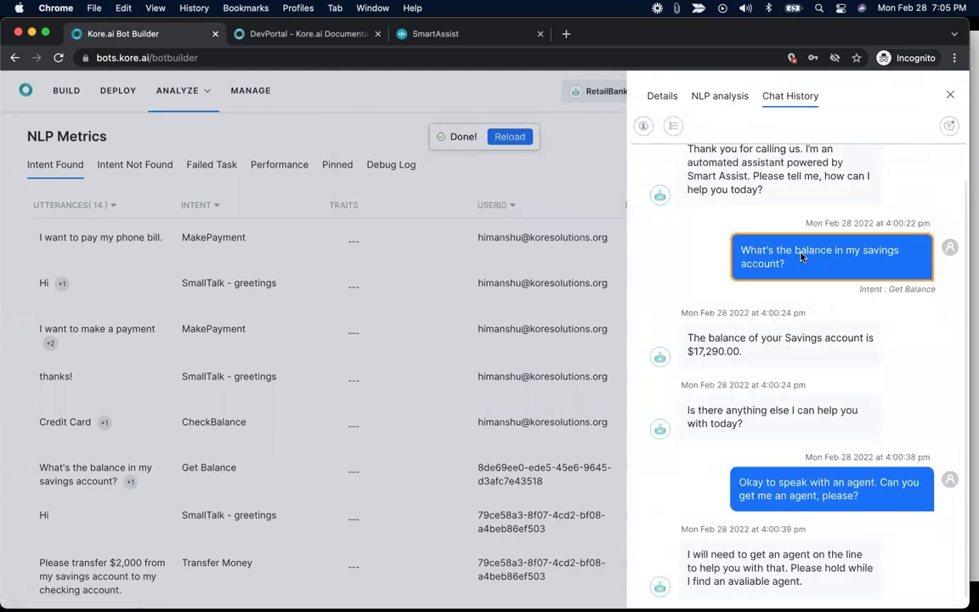
pyautogui.scroll(1, 807, 253)
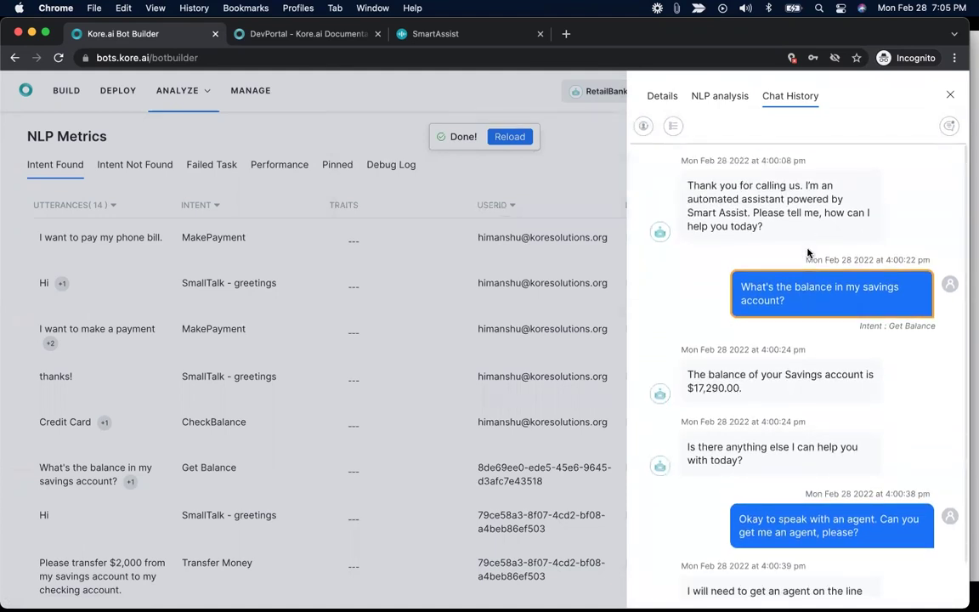
pyautogui.click(950, 94)
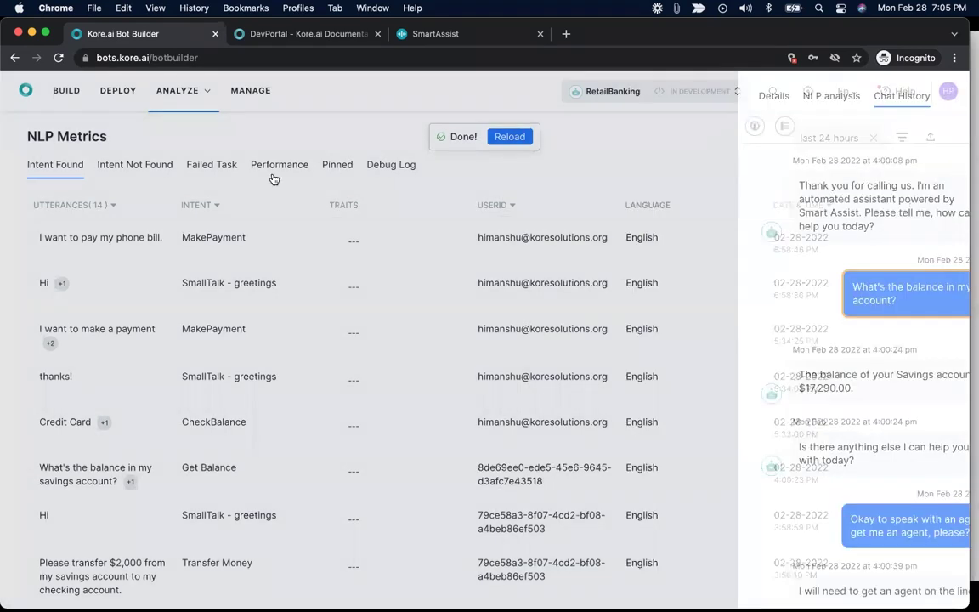
pyautogui.moveTo(210, 94)
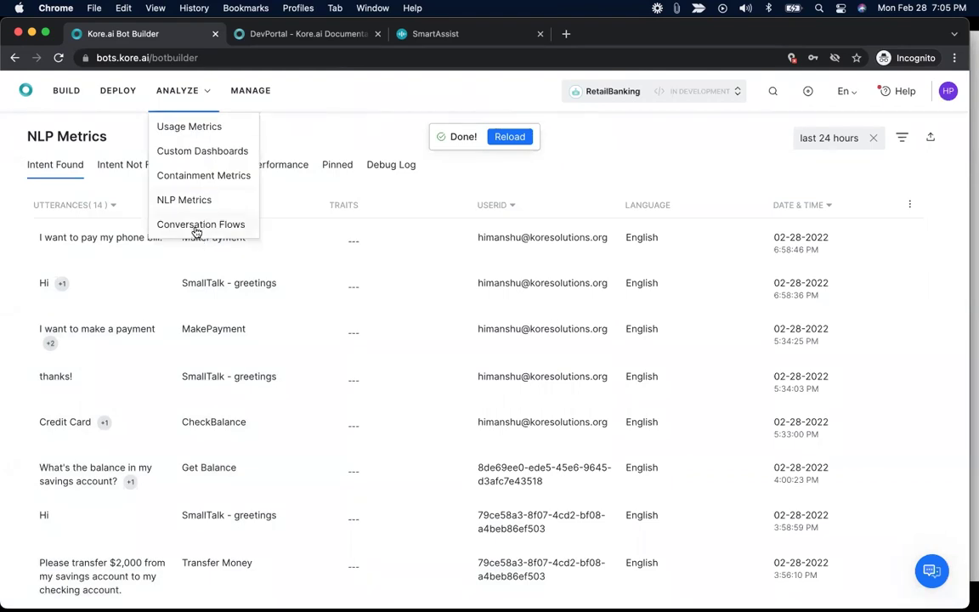
# Expand CheckBalance in Conversation Flows into ShowAccountMsg, accountType and BillPaymentConfi…, 33% each.
pyautogui.click(198, 226)
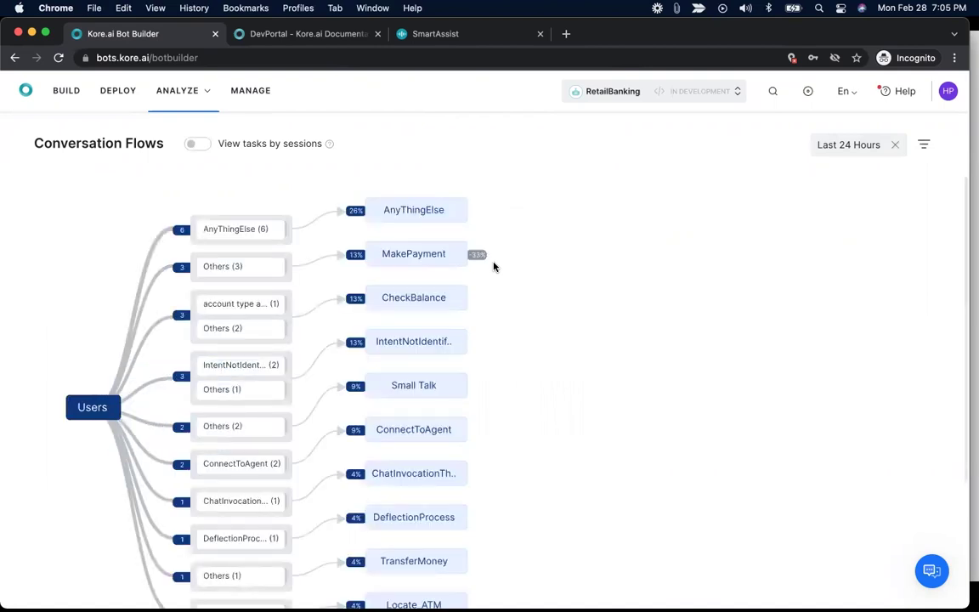
pyautogui.scroll(-2, 493, 267)
pyautogui.scroll(1, 478, 268)
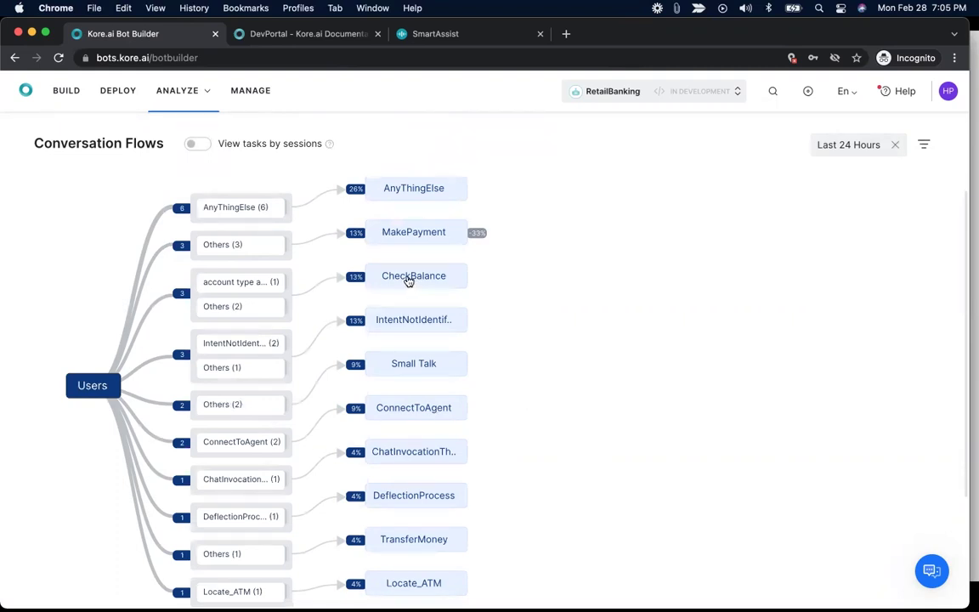
pyautogui.moveTo(408, 281)
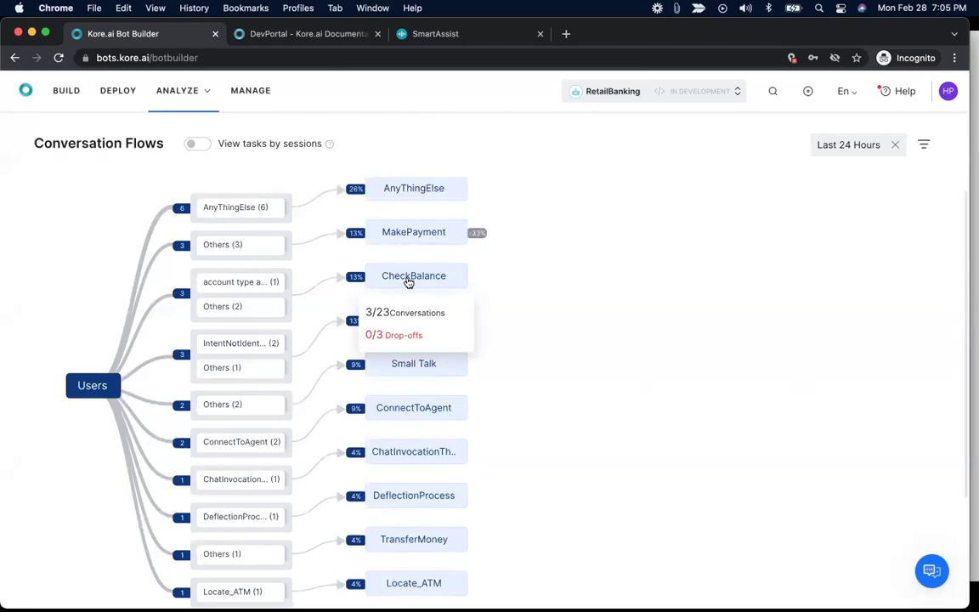
pyautogui.click(409, 280)
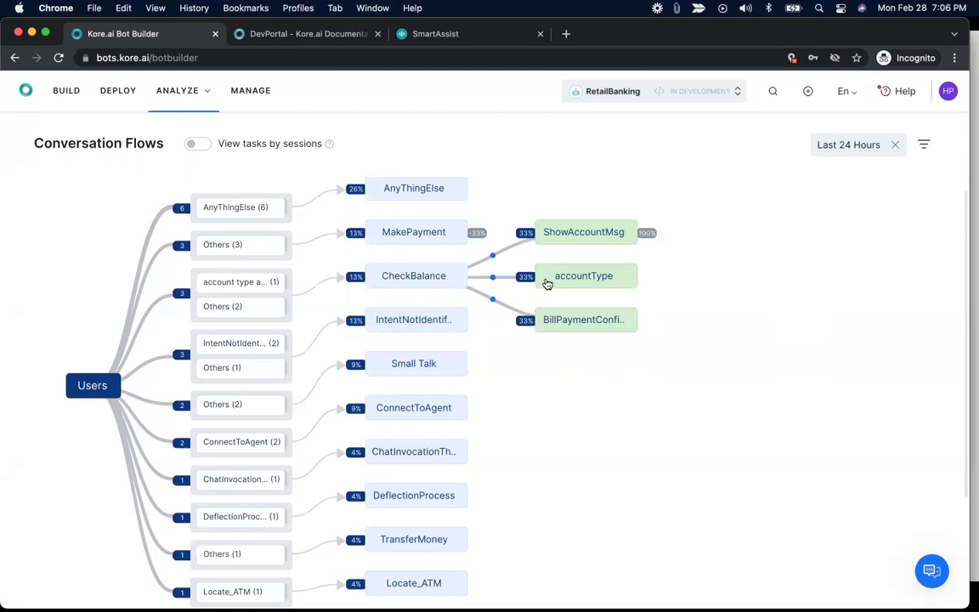
# View the Team page under MANAGE, then return to the BUILD summary.
pyautogui.moveTo(573, 281)
pyautogui.click(247, 95)
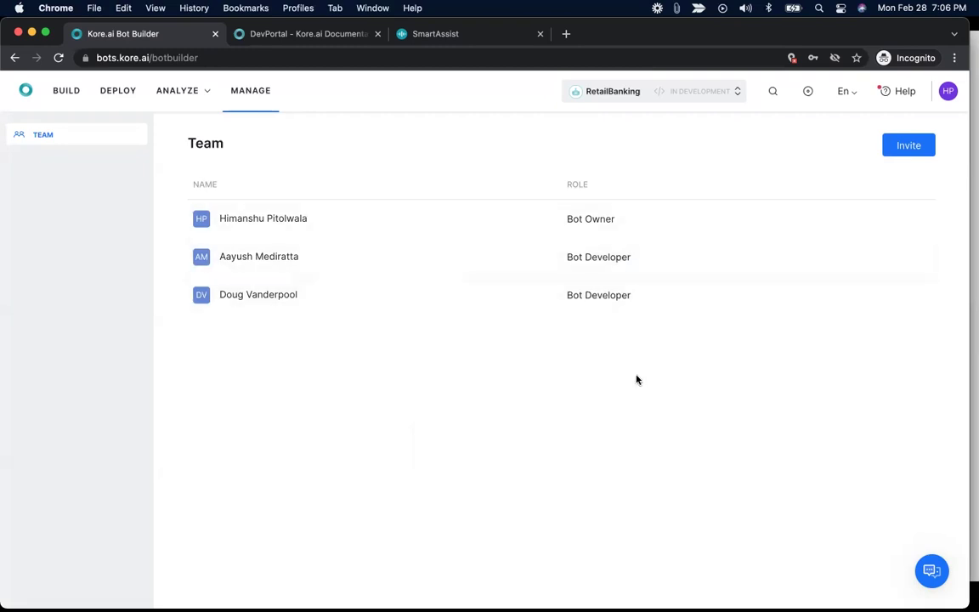
pyautogui.click(61, 99)
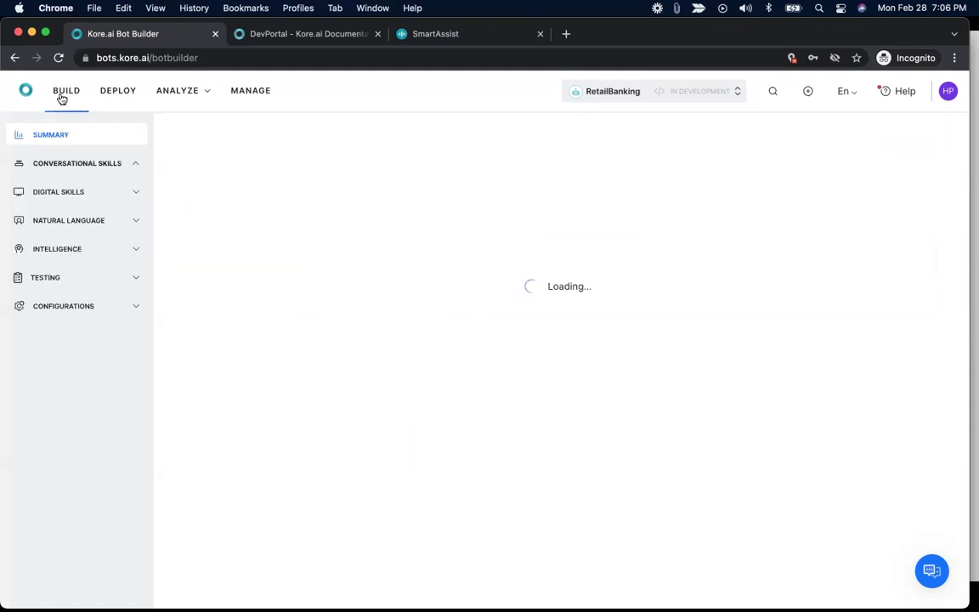